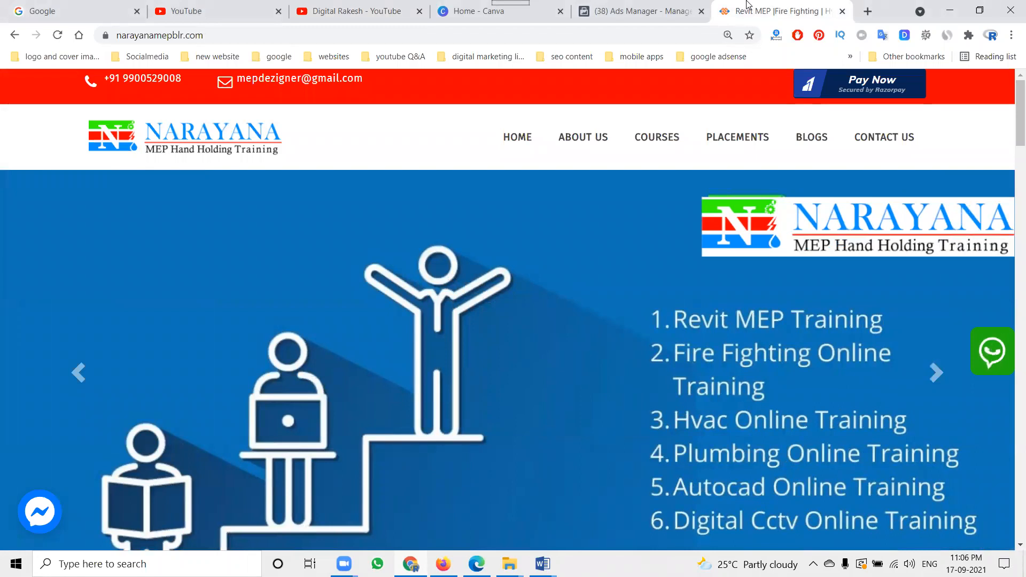
# Switch to Facebook Ads Manager and start creating a new campaign
pyautogui.scroll(-10, 577, 168)
pyautogui.scroll(10, 574, 182)
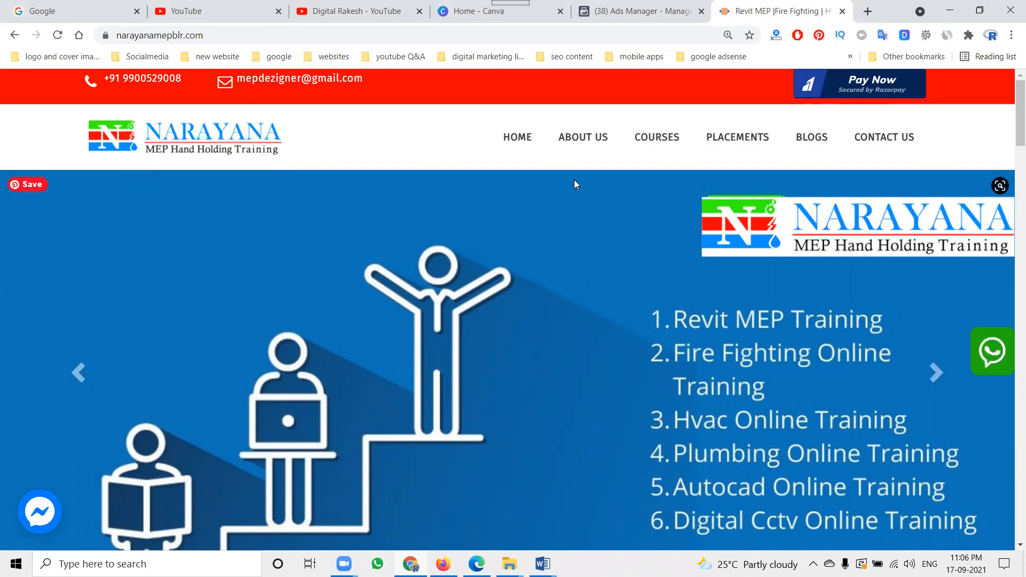
pyautogui.click(603, 9)
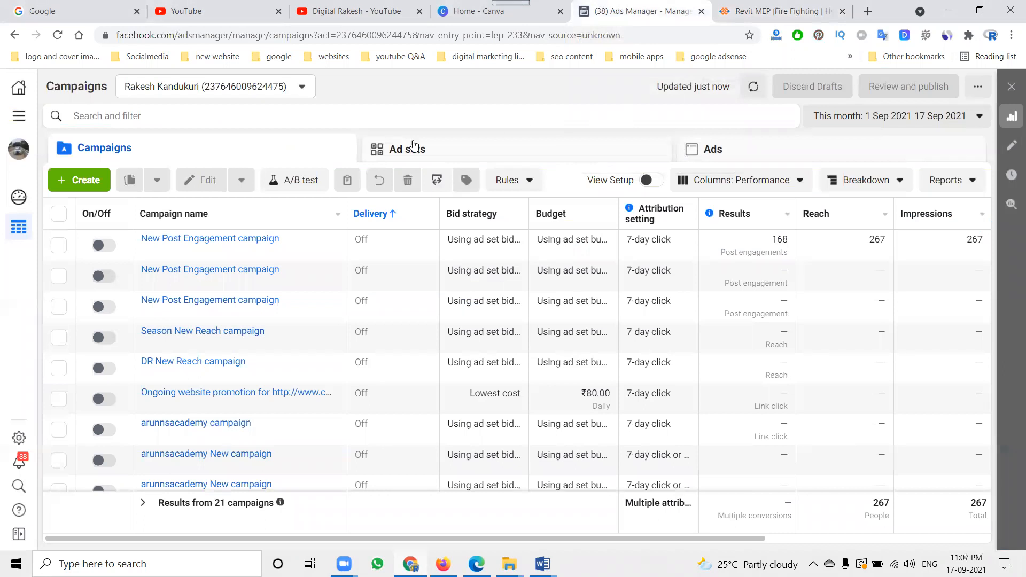
pyautogui.click(90, 179)
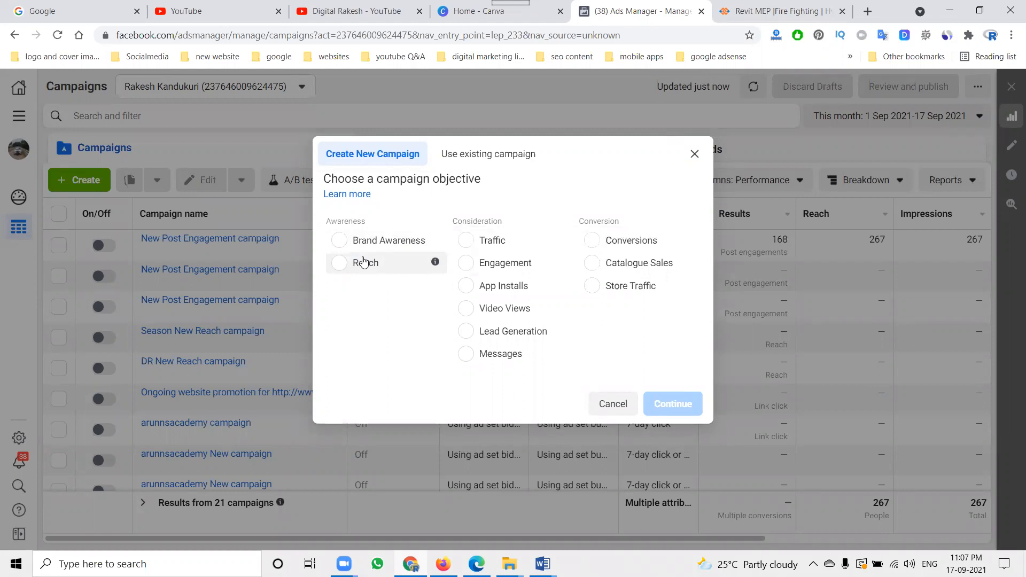
# Examine the Engagement, App Installs, Video Views, Lead Generation, Messages, Conversions and Catalogue Sales campaign objectives
pyautogui.moveTo(435, 239)
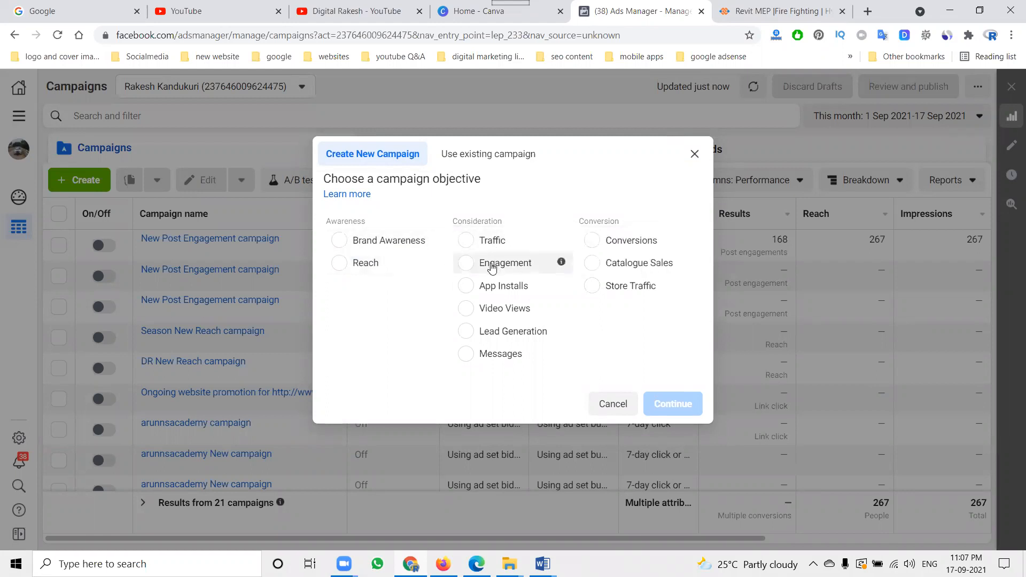
pyautogui.click(490, 263)
pyautogui.scroll(-3, 522, 330)
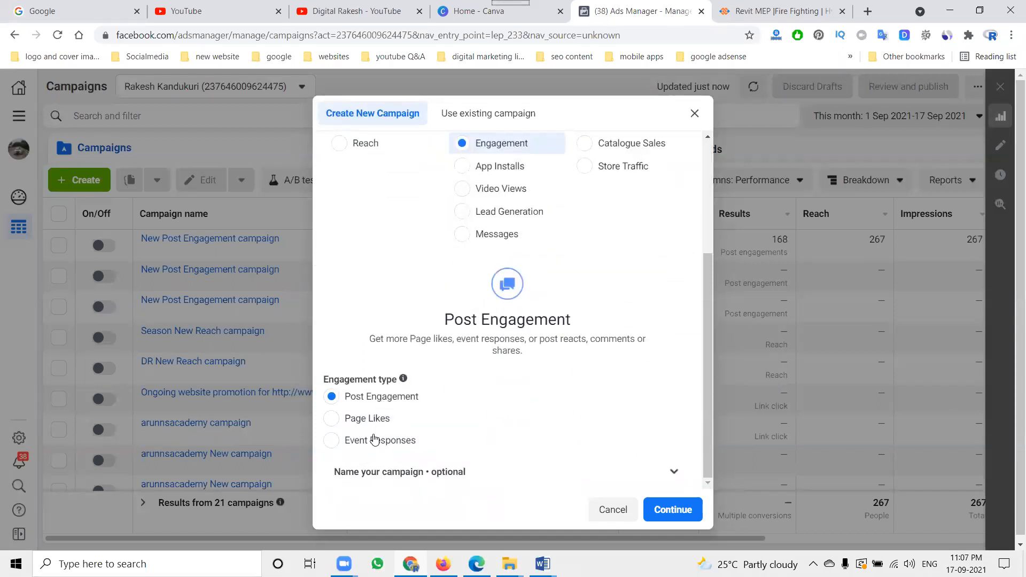
pyautogui.click(499, 169)
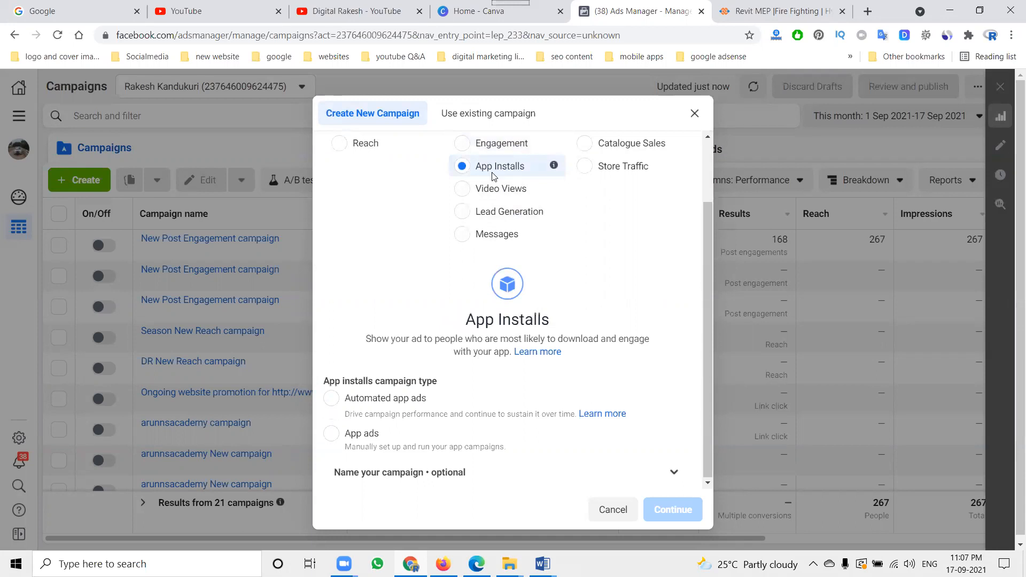
pyautogui.click(490, 191)
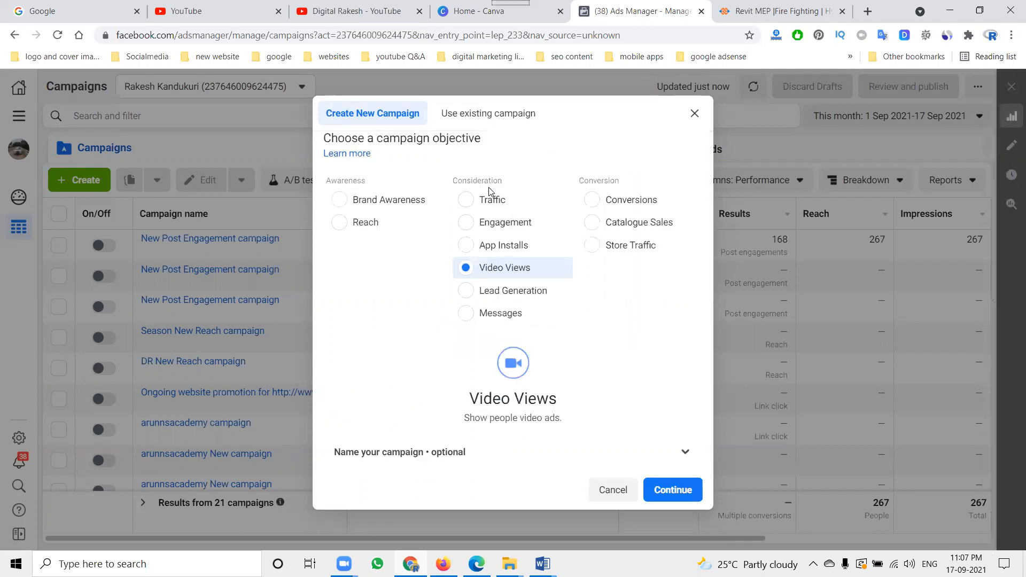
pyautogui.click(487, 293)
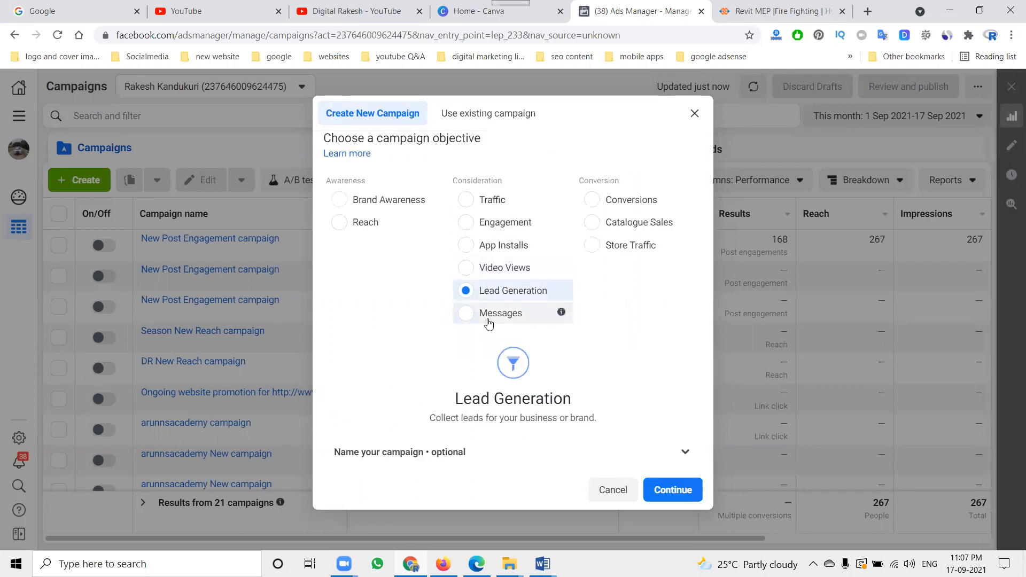
pyautogui.click(489, 315)
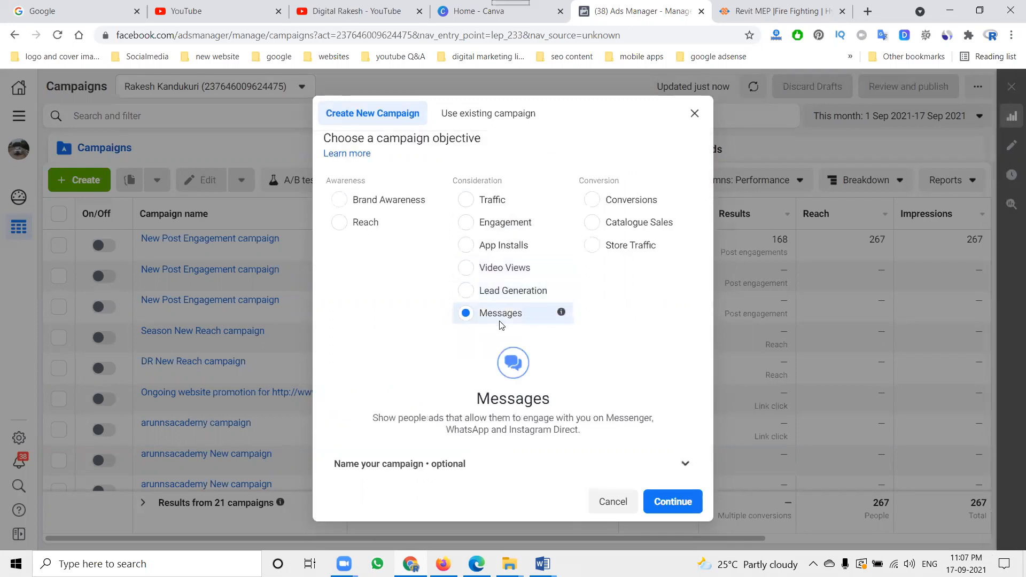
pyautogui.click(609, 204)
pyautogui.click(611, 226)
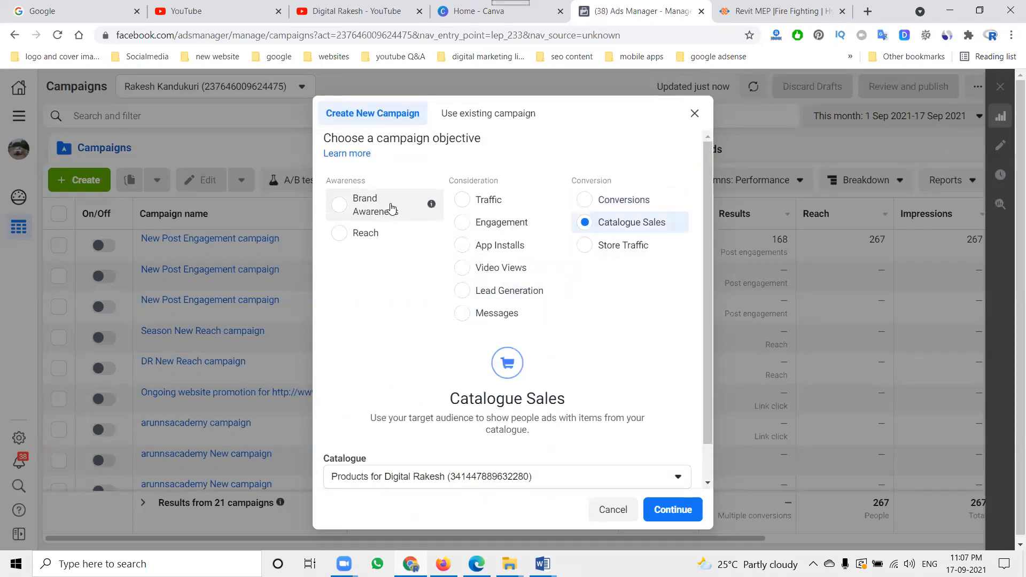
# Create the campaign with the Brand Awareness objective and add "narayana mep" at the start of its name
pyautogui.moveTo(438, 209)
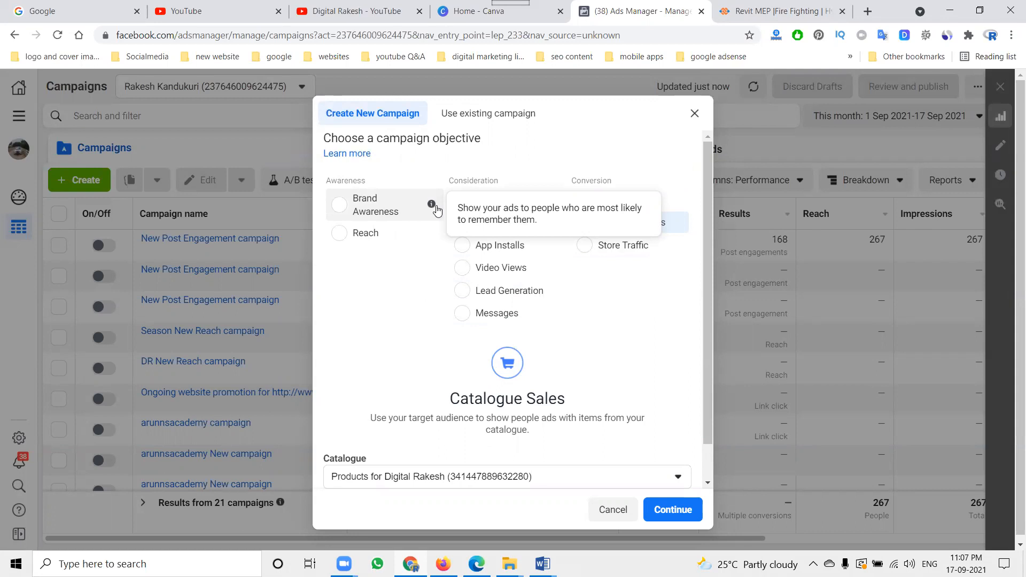
pyautogui.click(371, 213)
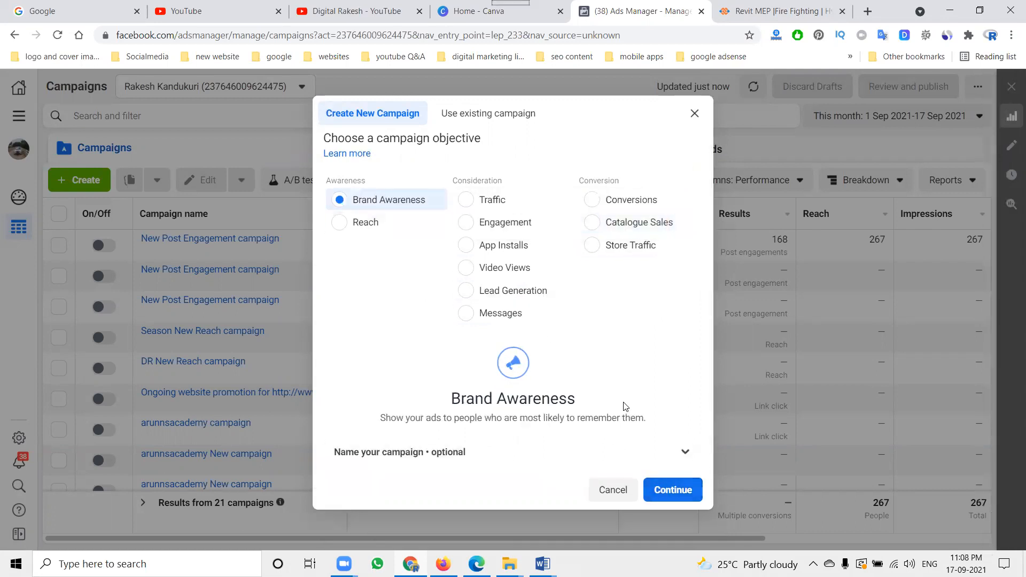
pyautogui.click(673, 495)
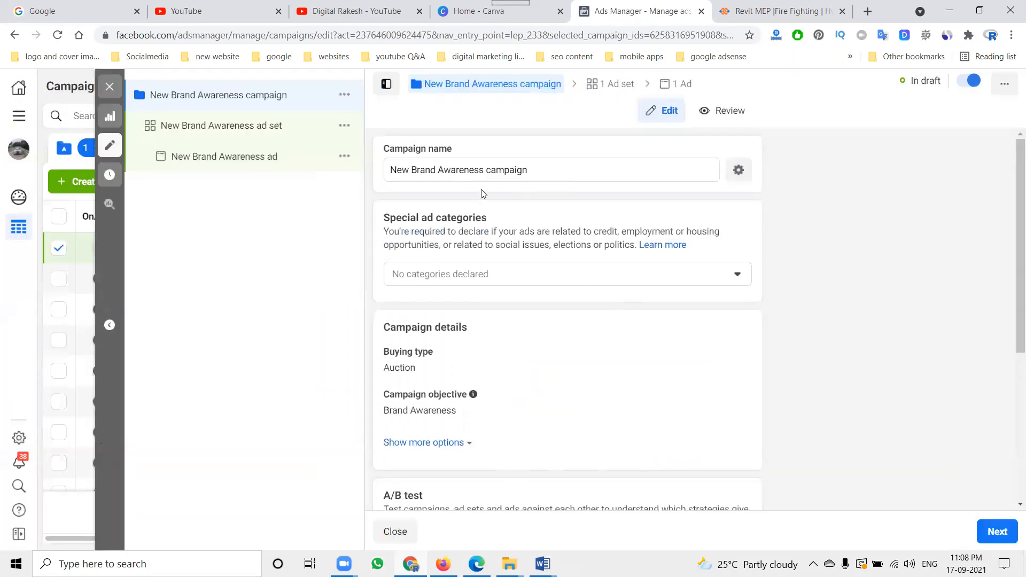
pyautogui.click(393, 170)
pyautogui.write('narayana mep')
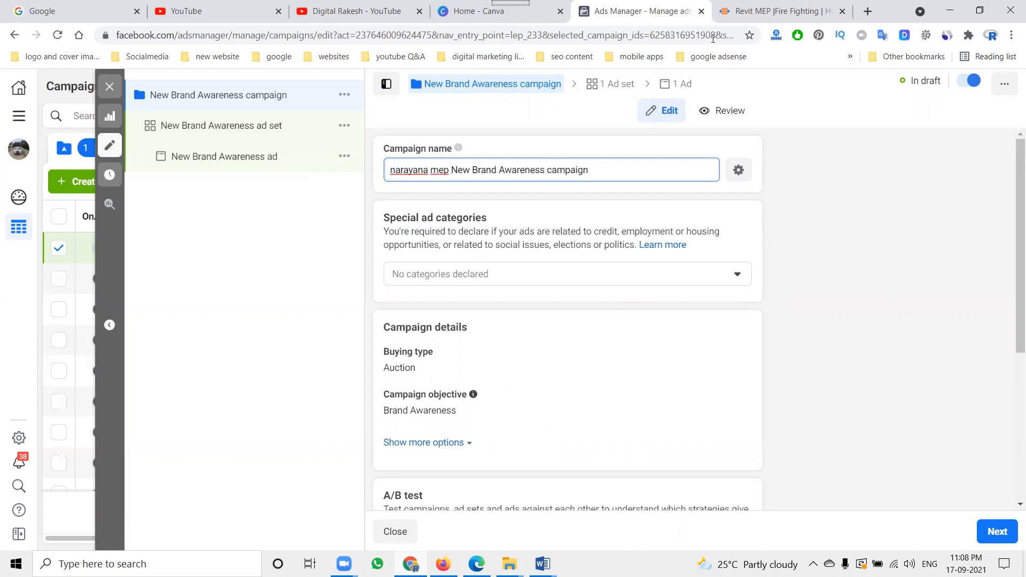
# Open the demo text file in the narayanamepblr project folder and read the HVAC training demo details
pyautogui.click(759, 5)
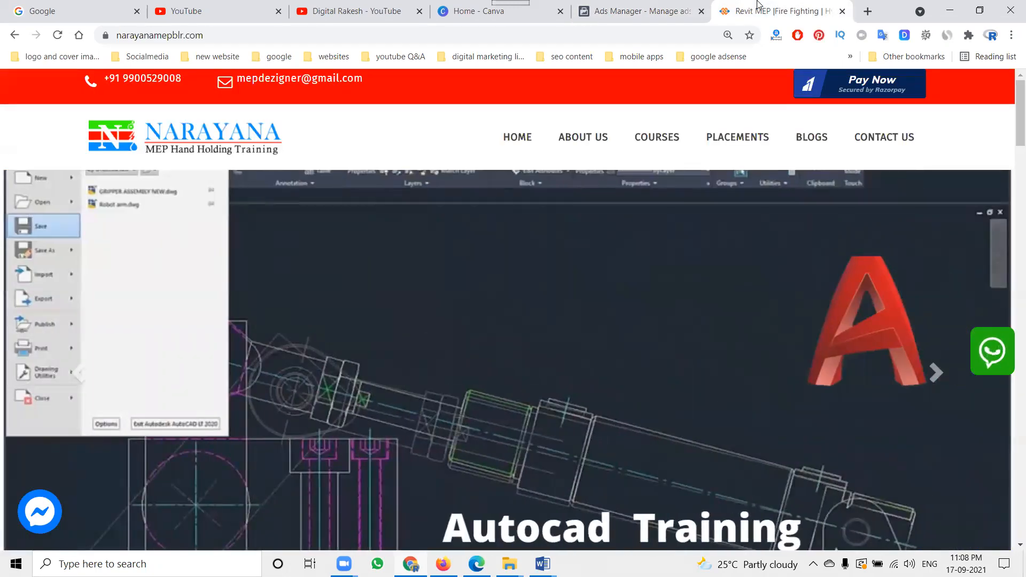
pyautogui.moveTo(667, 143)
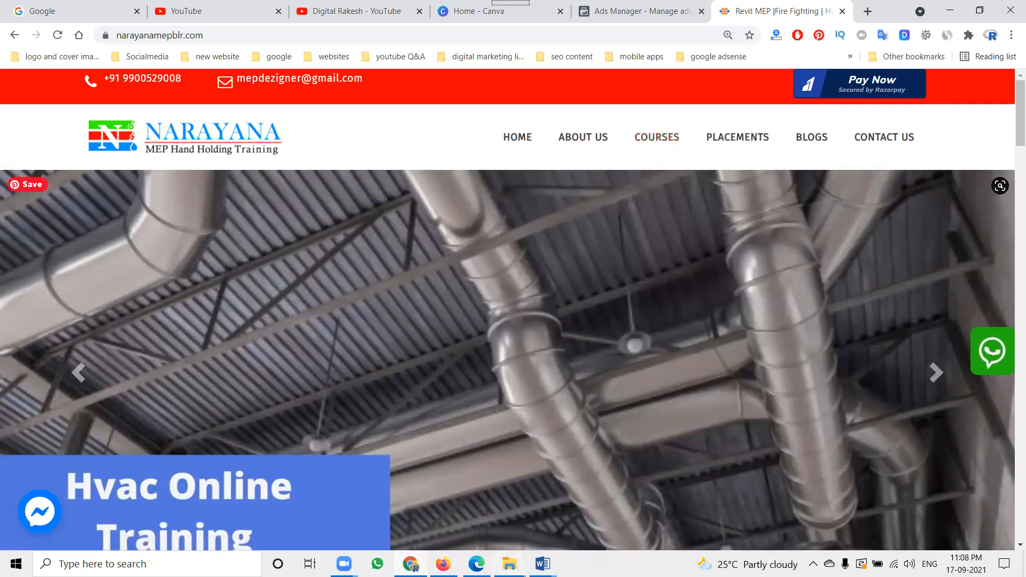
pyautogui.moveTo(509, 564)
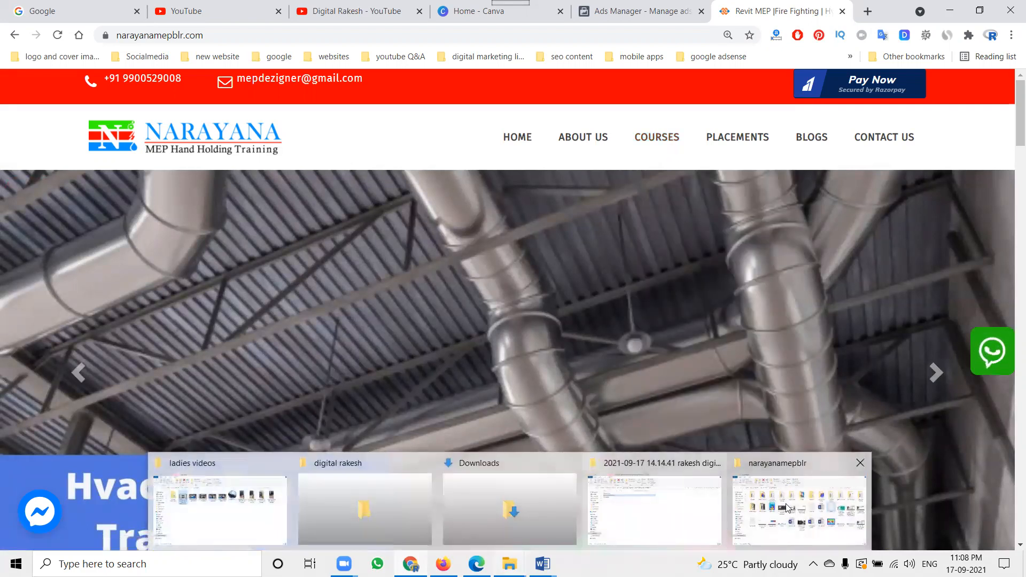
pyautogui.click(804, 494)
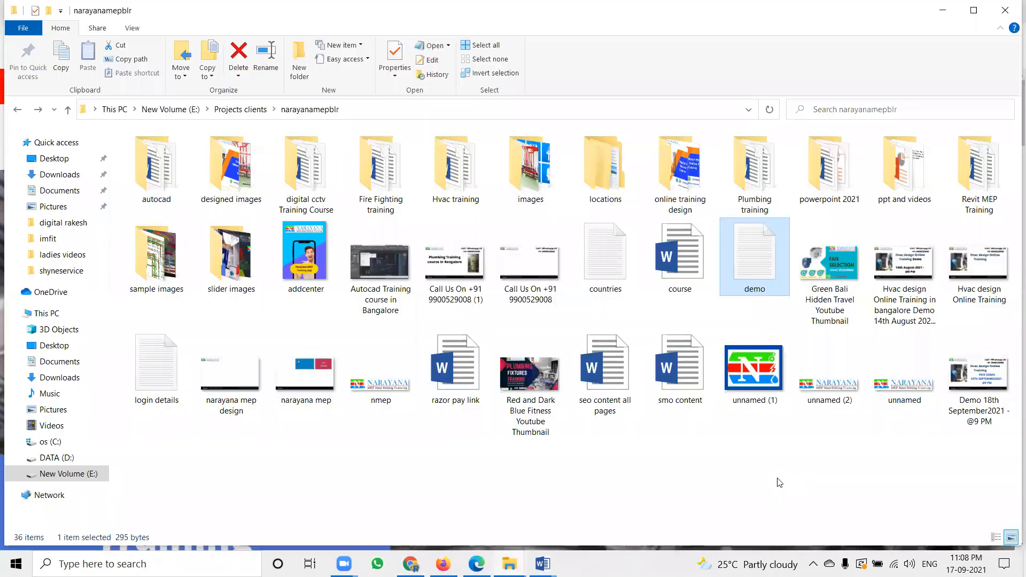
pyautogui.doubleClick(742, 288)
pyautogui.click(943, 10)
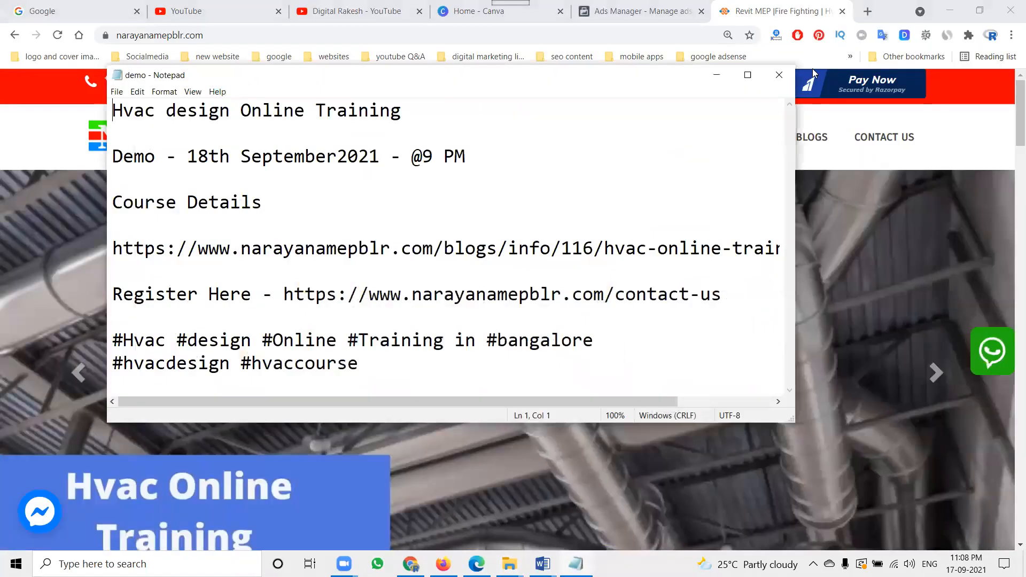
pyautogui.click(748, 74)
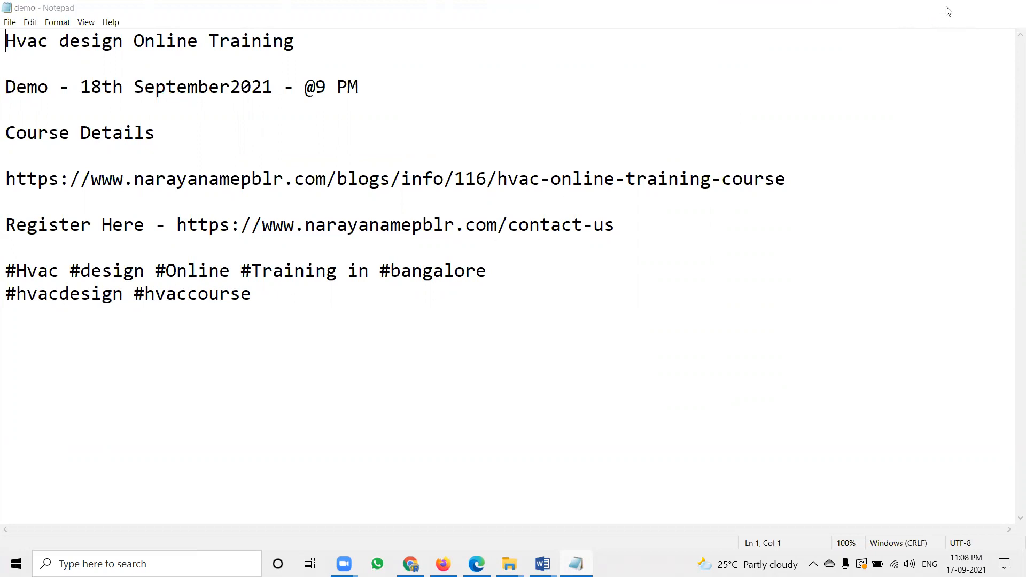
pyautogui.click(947, 8)
# Return to Ads Manager, review the remaining campaign settings and continue to the ad set
pyautogui.click(657, 12)
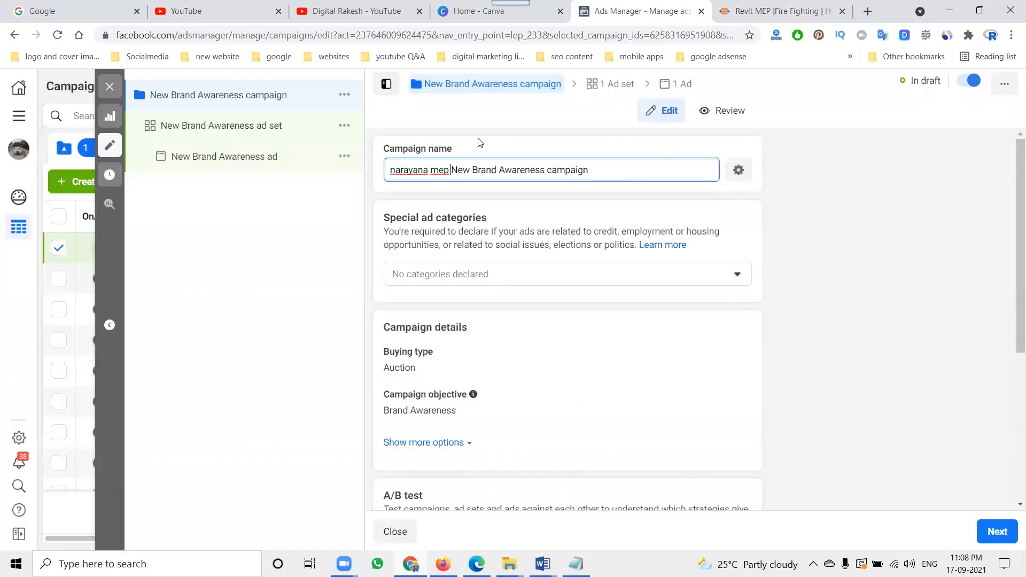
pyautogui.scroll(-4, 422, 177)
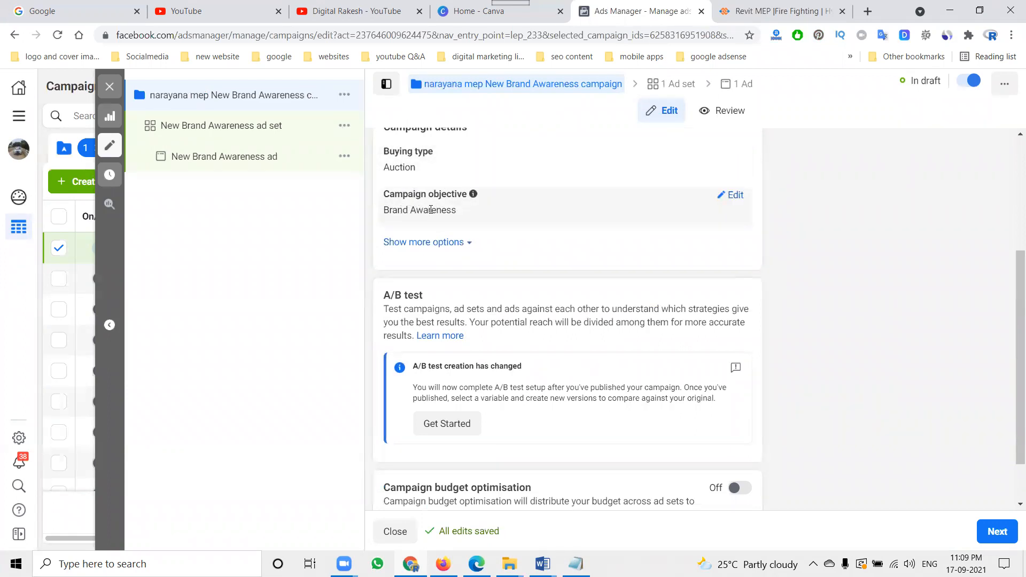
pyautogui.scroll(-2, 575, 240)
pyautogui.click(995, 533)
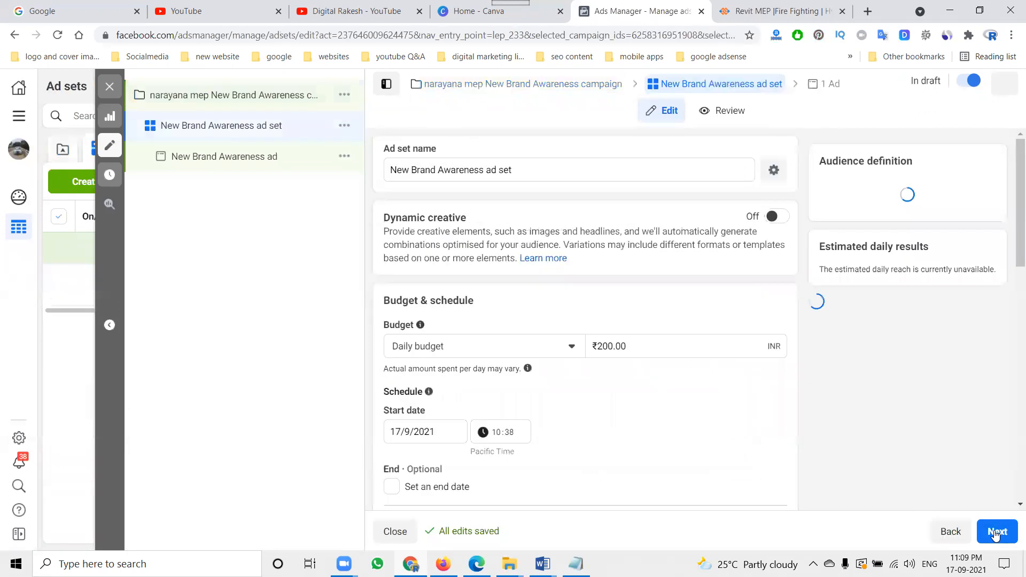
# Copy "narayanamepblr" from the training website's address and insert it at the start of the ad set name
pyautogui.click(779, 10)
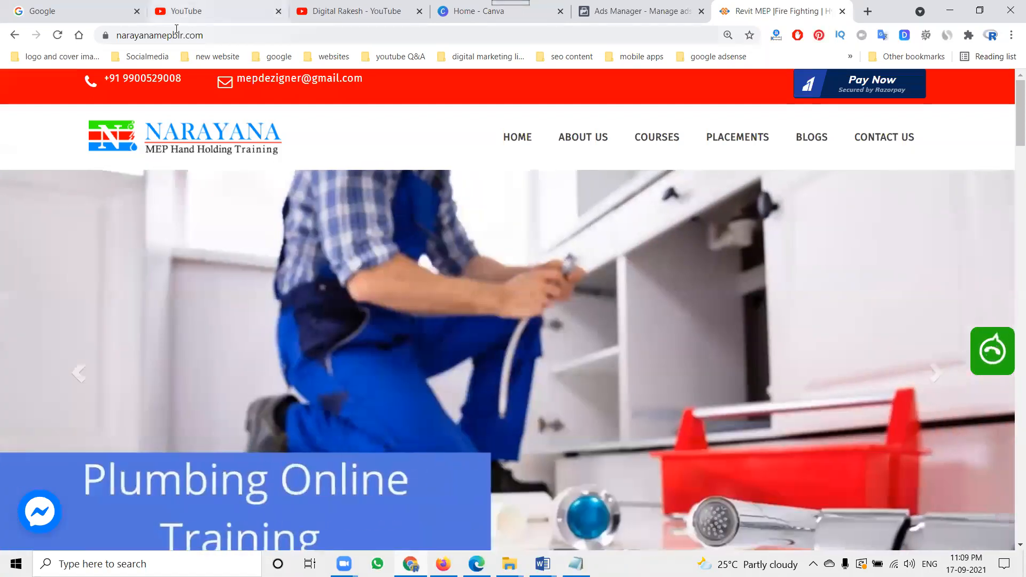
pyautogui.doubleClick(177, 33)
pyautogui.hotkey('ctrl', 'c')
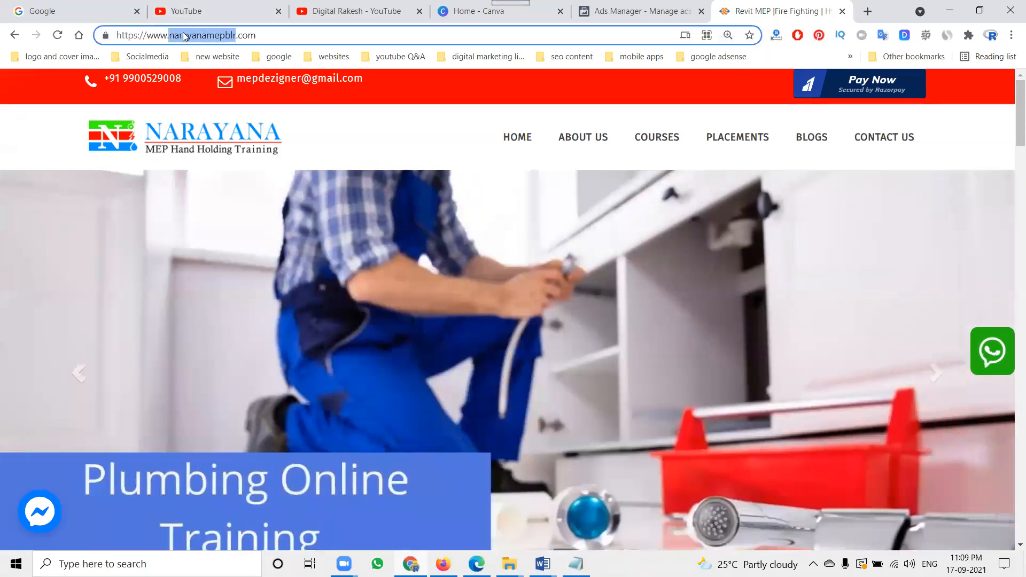
pyautogui.click(637, 10)
pyautogui.click(392, 169)
pyautogui.hotkey('ctrl', 'v')
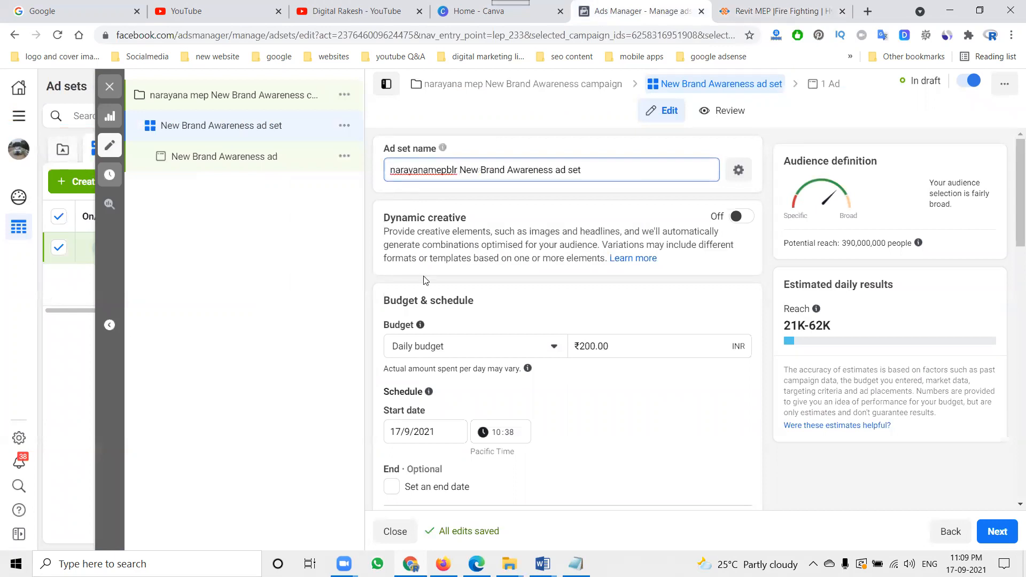
# Try daily budgets of ₹80 and ₹70 for the ad set
pyautogui.scroll(-3, 443, 312)
pyautogui.click(586, 214)
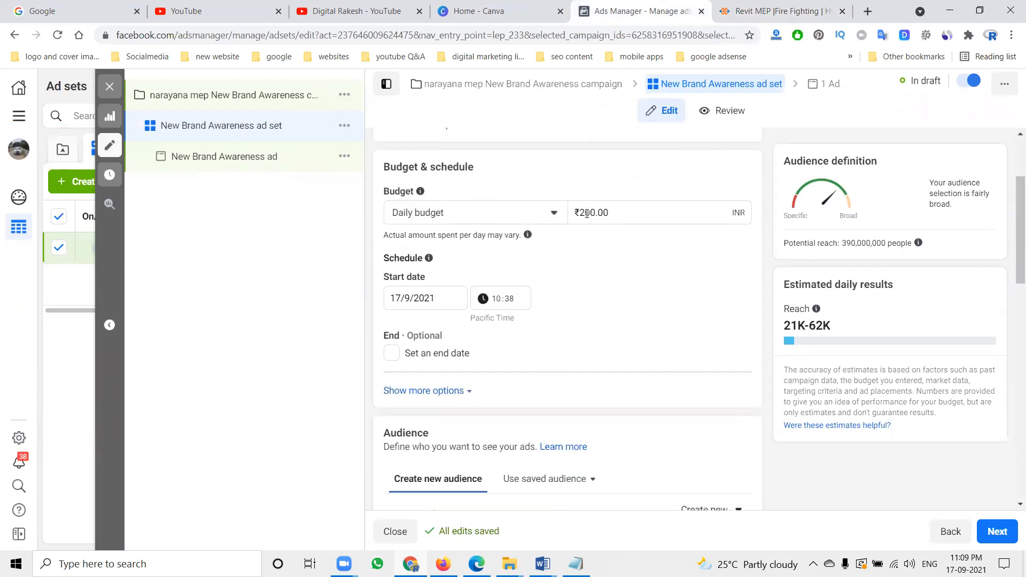
pyautogui.write('80')
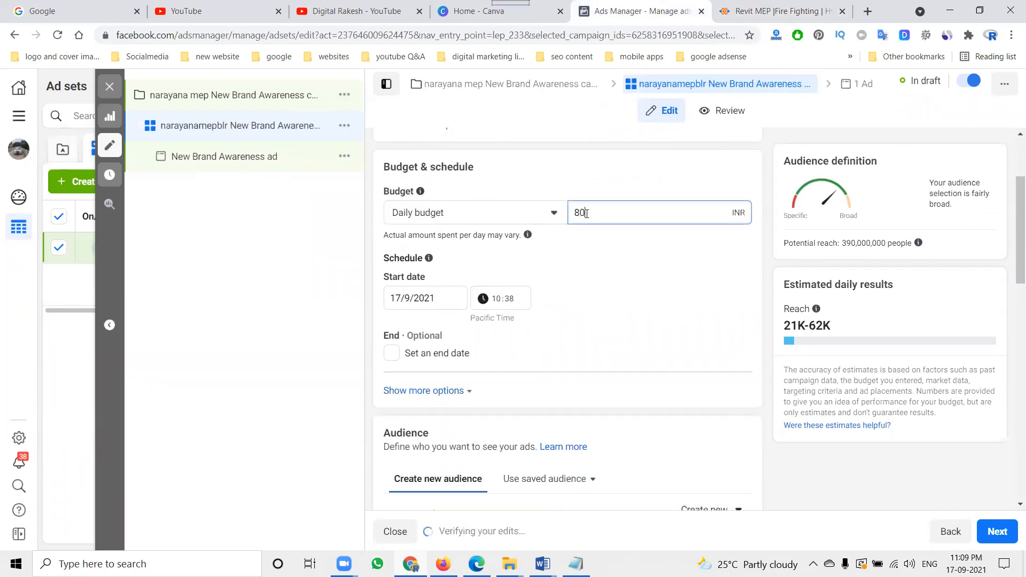
pyautogui.click(627, 268)
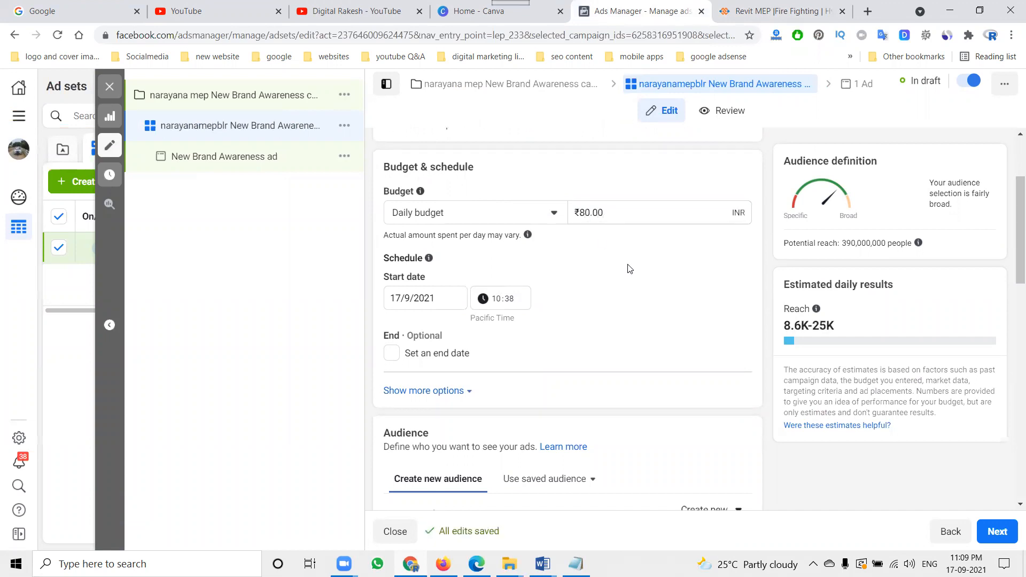
pyautogui.click(624, 216)
pyautogui.write('70')
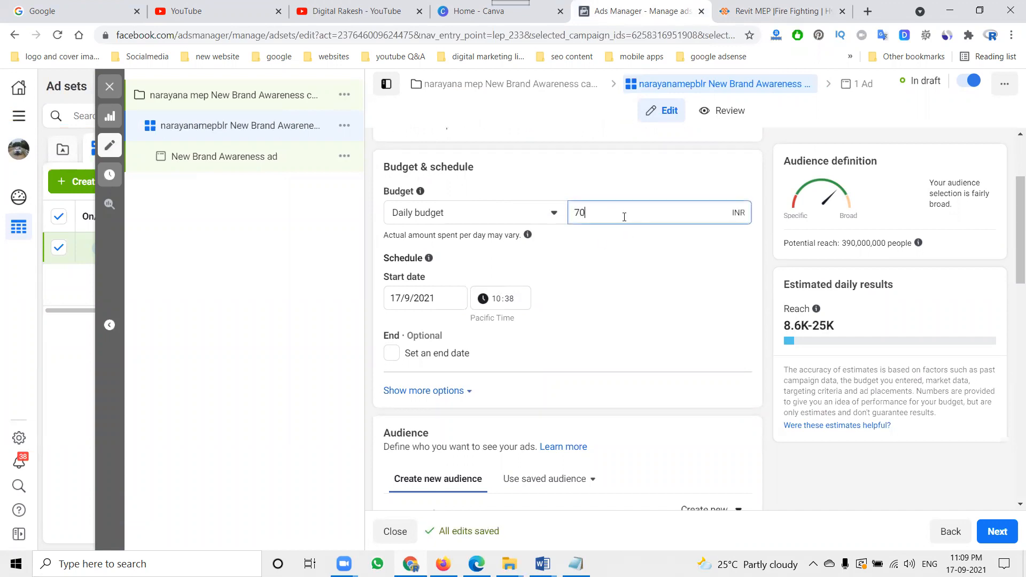
pyautogui.click(613, 287)
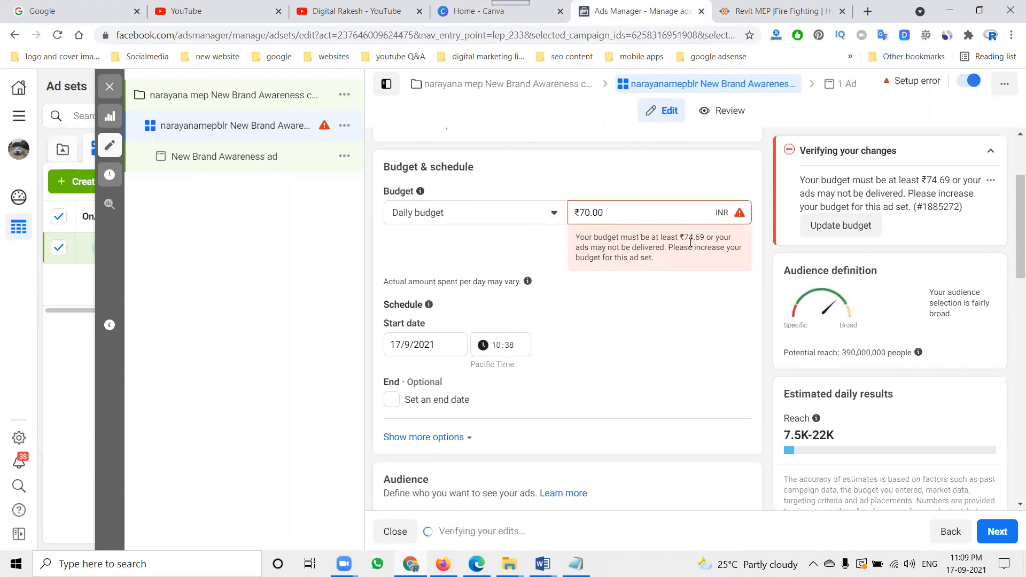
# Set the ad set's daily budget to ₹75
pyautogui.click(618, 213)
pyautogui.write('7')
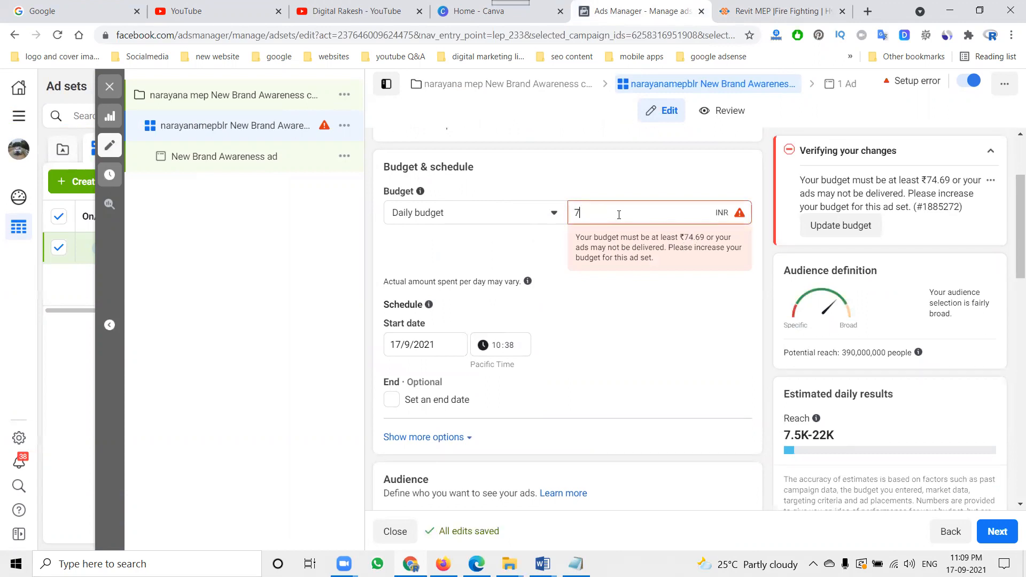
pyautogui.click(609, 312)
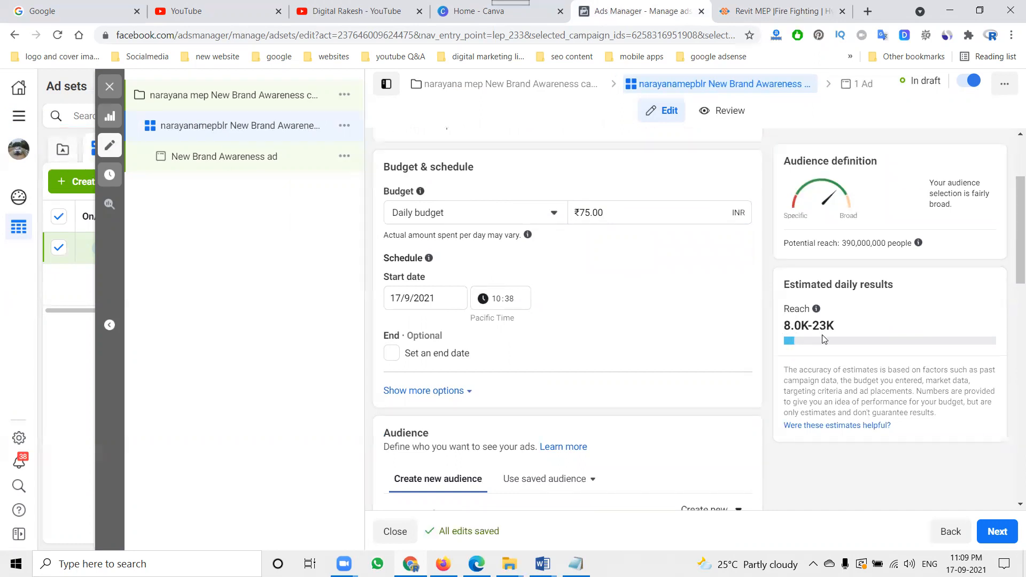
# Enable an end date for the ad set's schedule and set it to 18/9/2021
pyautogui.click(393, 354)
pyautogui.click(422, 380)
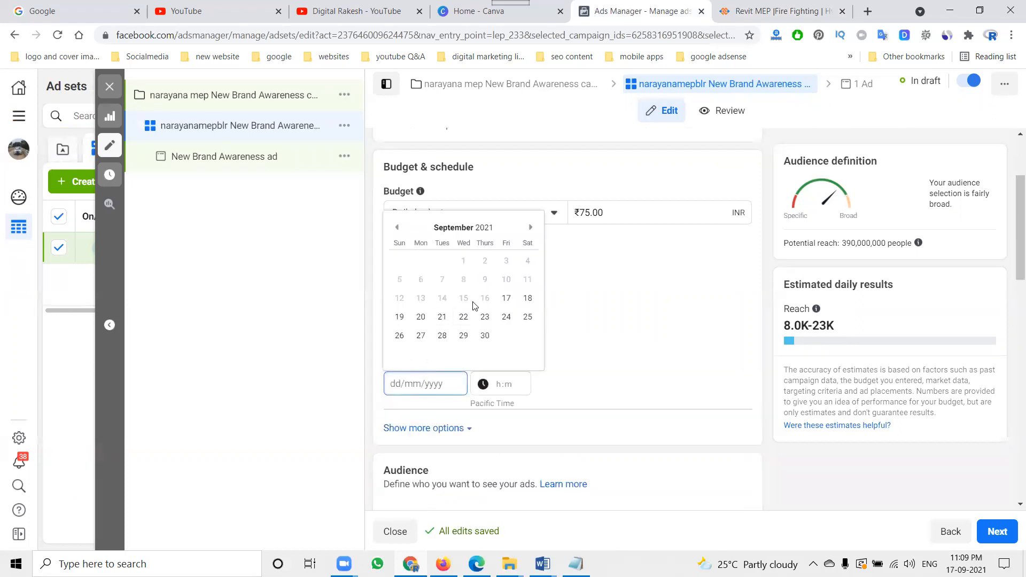
pyautogui.click(528, 299)
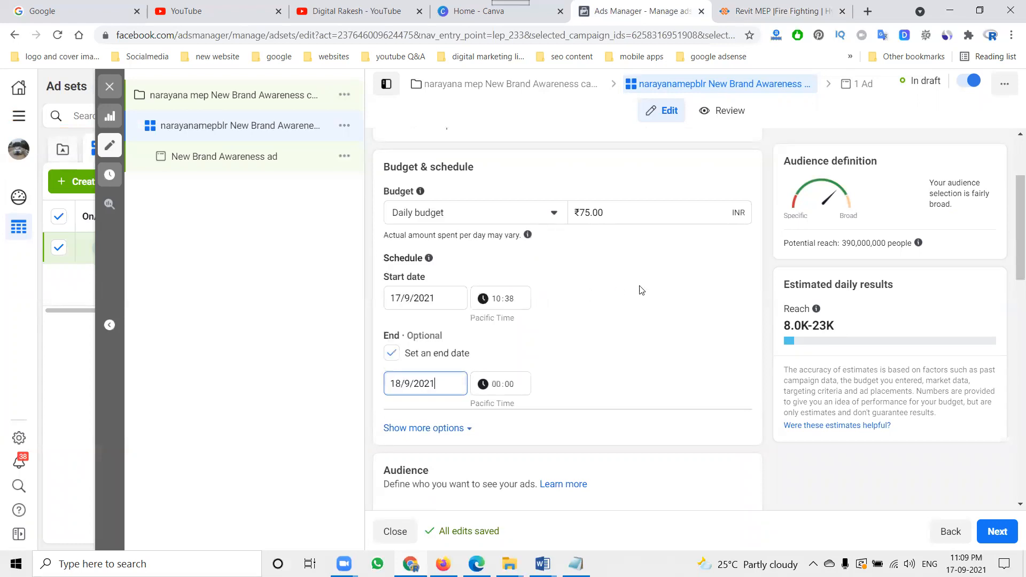
# Try an 11:00 end time for the ad set's schedule, and turn the end date off
pyautogui.click(499, 389)
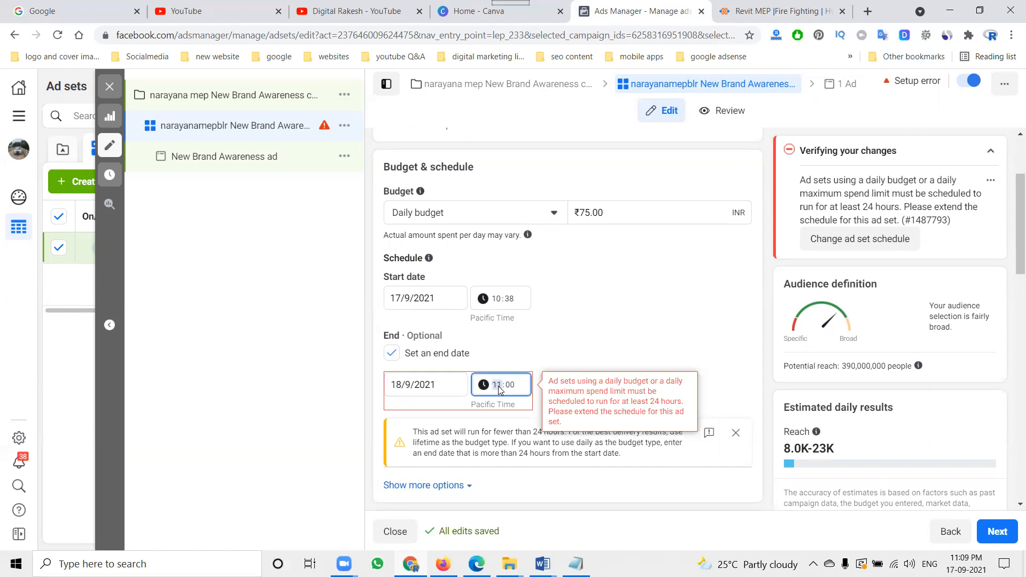
pyautogui.click(611, 359)
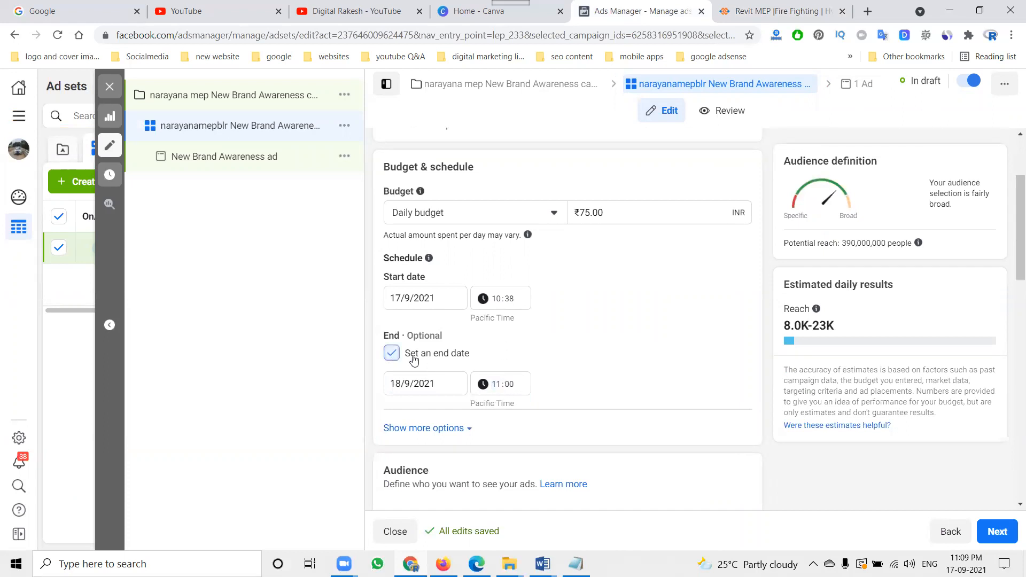
pyautogui.click(392, 353)
pyautogui.scroll(-3, 637, 313)
pyautogui.scroll(2, 637, 312)
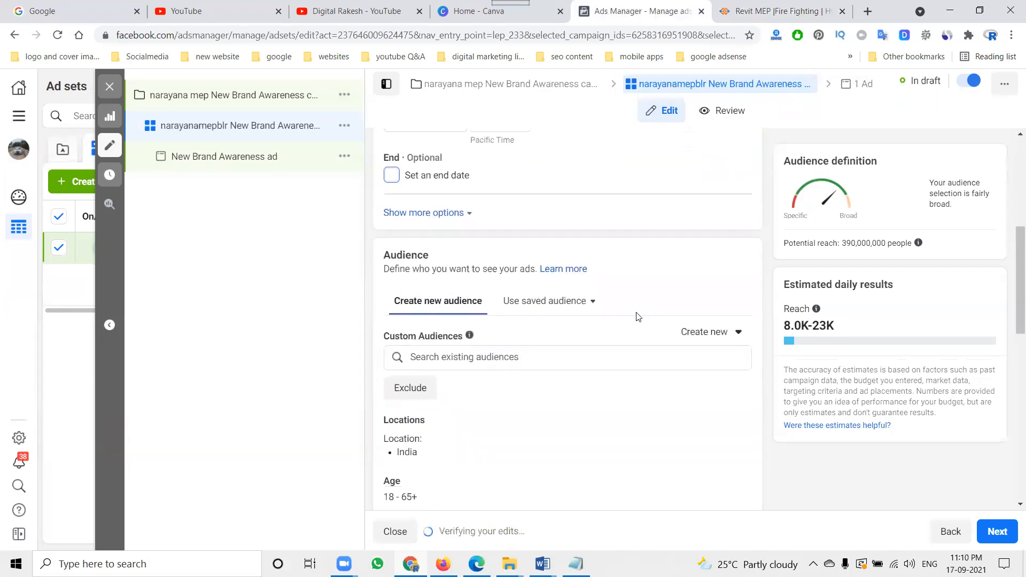
# Turn the schedule's end date back on and set it to 18/9/2021 at 20:00
pyautogui.click(403, 288)
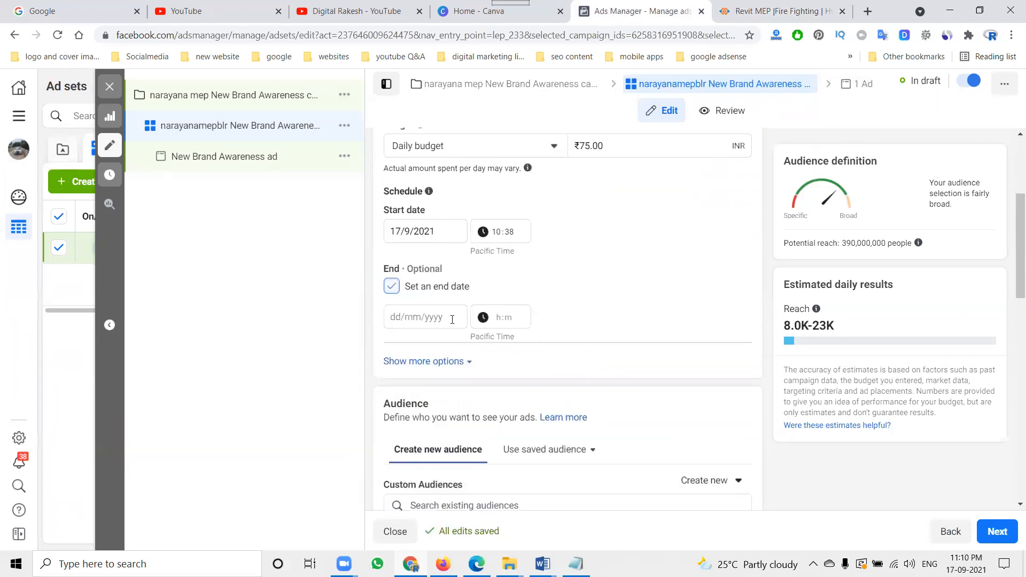
pyautogui.click(432, 320)
pyautogui.click(527, 417)
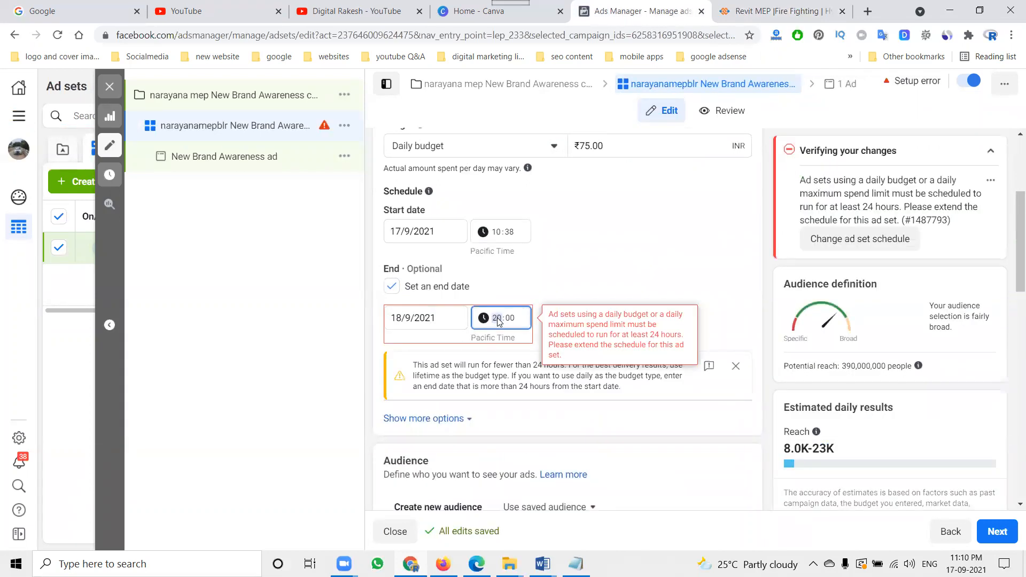
pyautogui.click(594, 258)
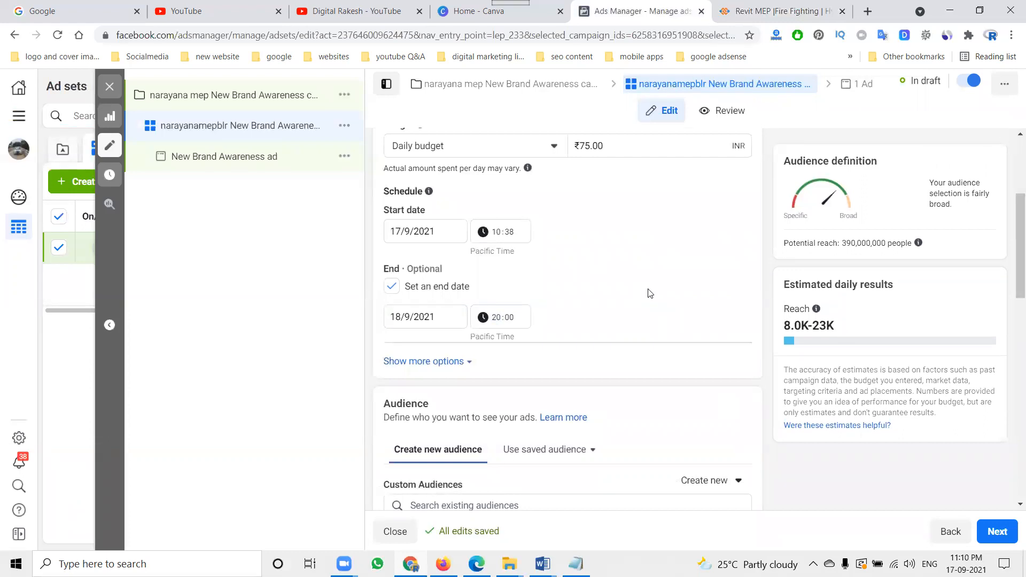
# Open the audience's location targeting for editing and review the other audience settings
pyautogui.scroll(-4, 644, 294)
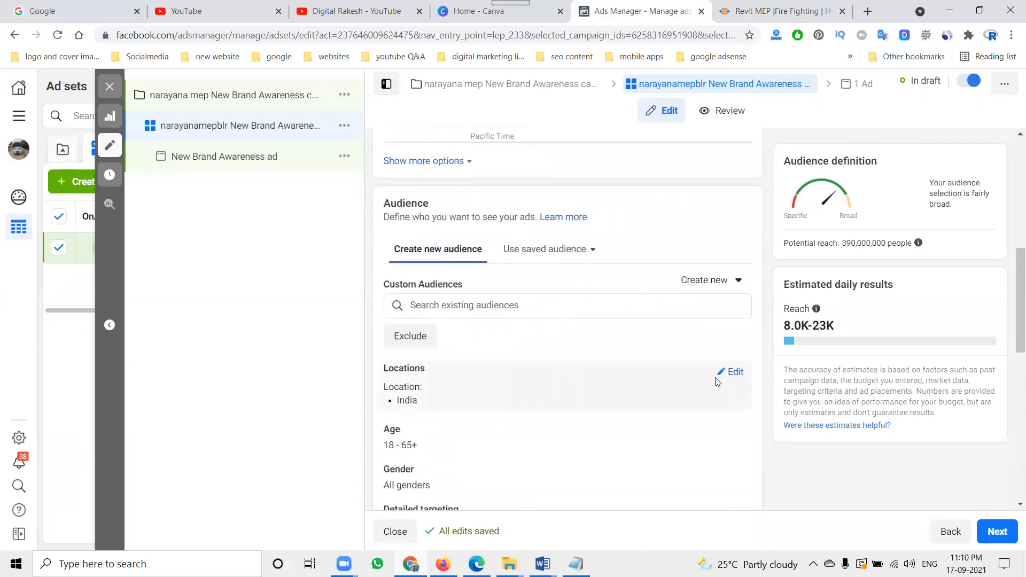
pyautogui.click(734, 375)
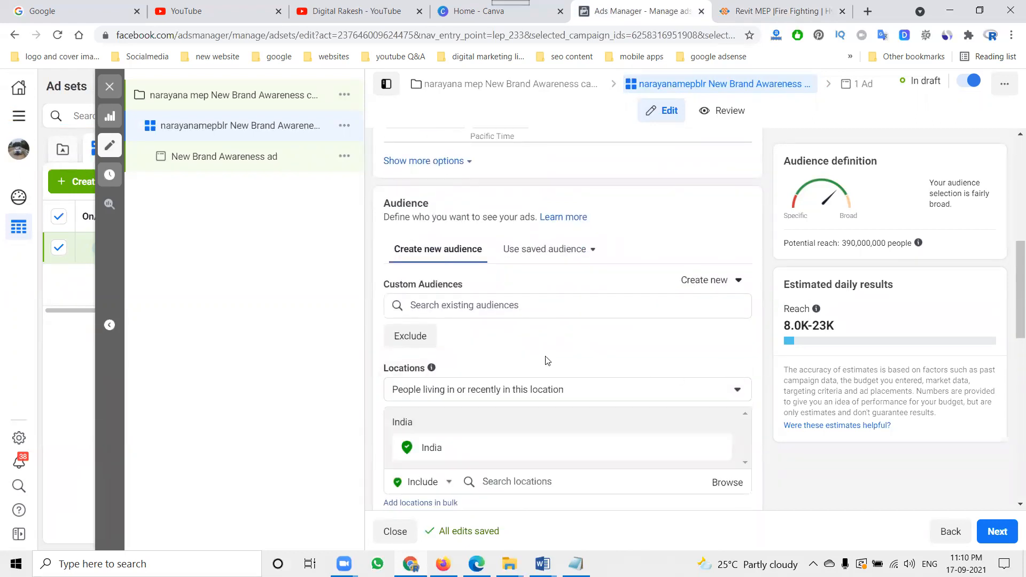
pyautogui.scroll(-1, 551, 363)
pyautogui.scroll(-3, 491, 415)
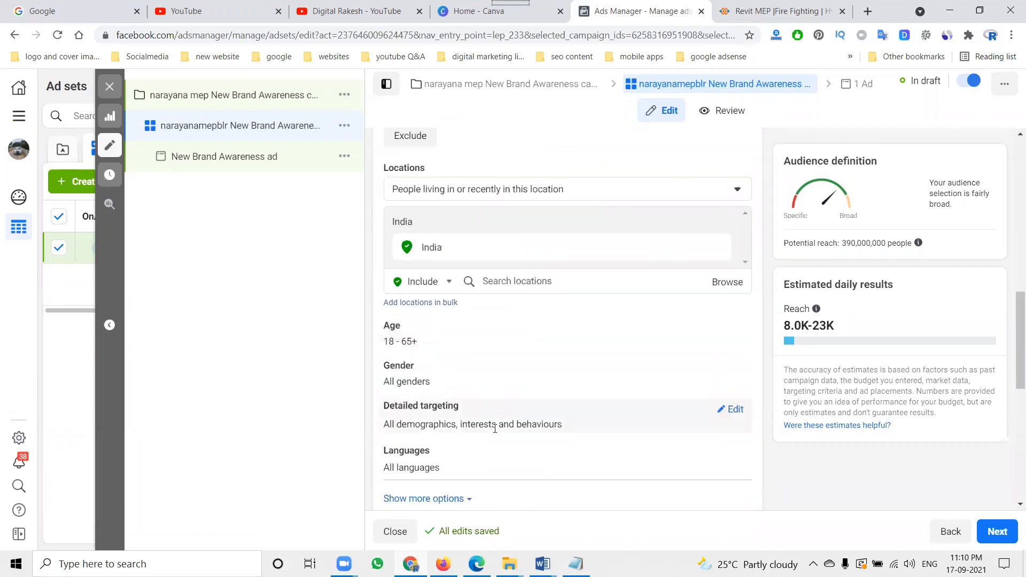
pyautogui.moveTo(454, 253)
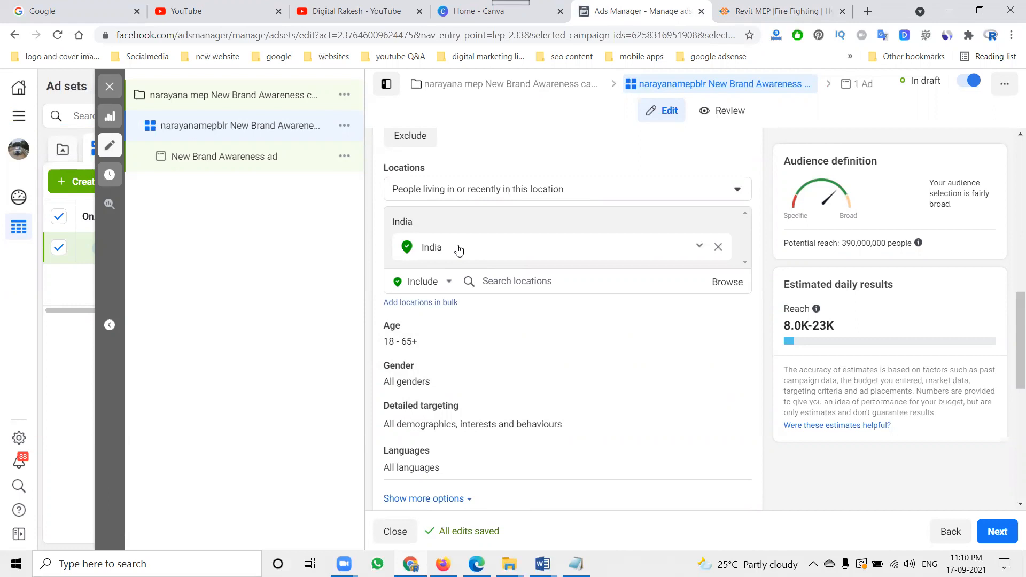
pyautogui.moveTo(418, 341)
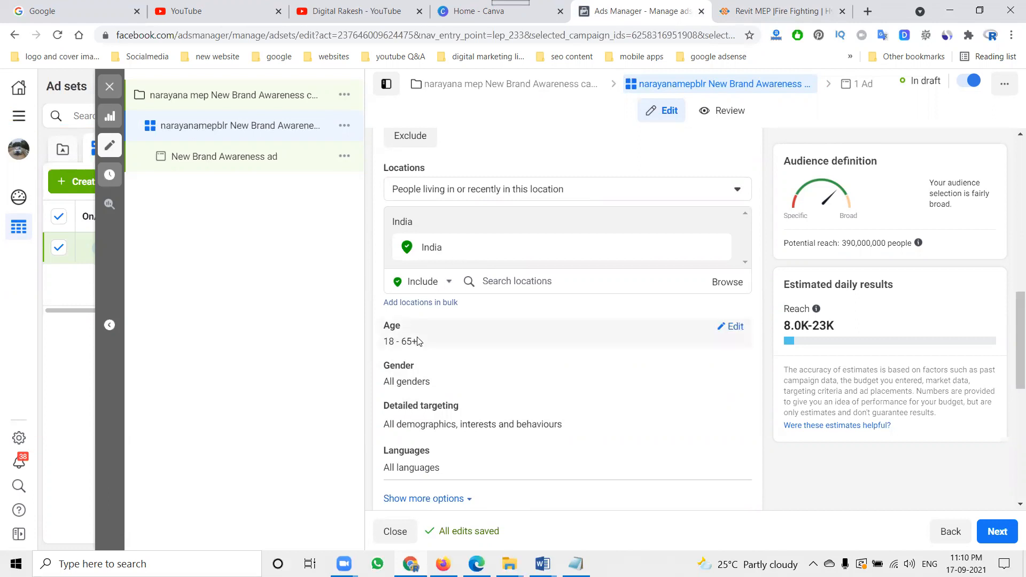
# Try maximum ages of 50 and 45 for the audience
pyautogui.click(736, 327)
pyautogui.click(483, 353)
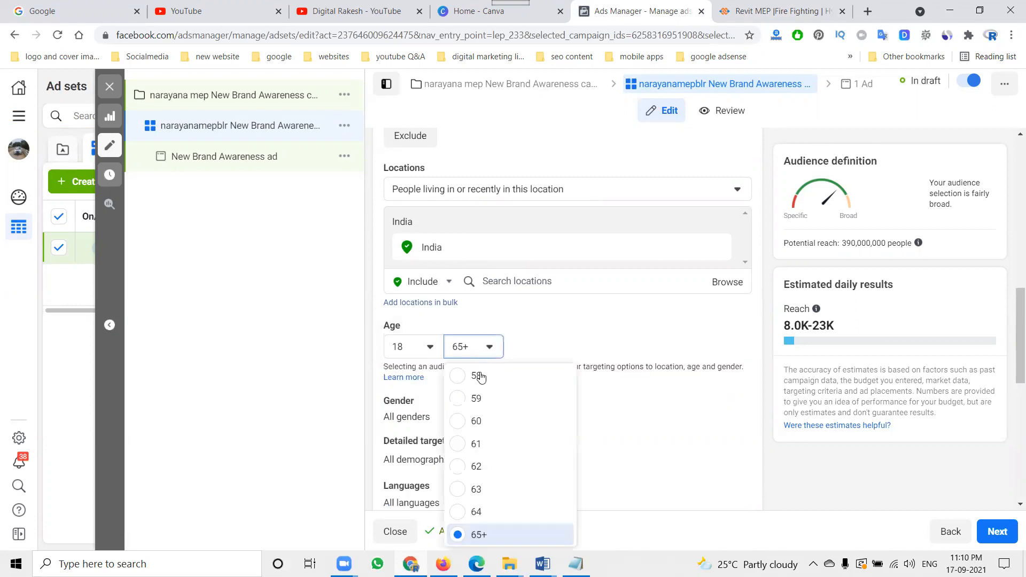
pyautogui.scroll(4, 480, 421)
pyautogui.click(497, 395)
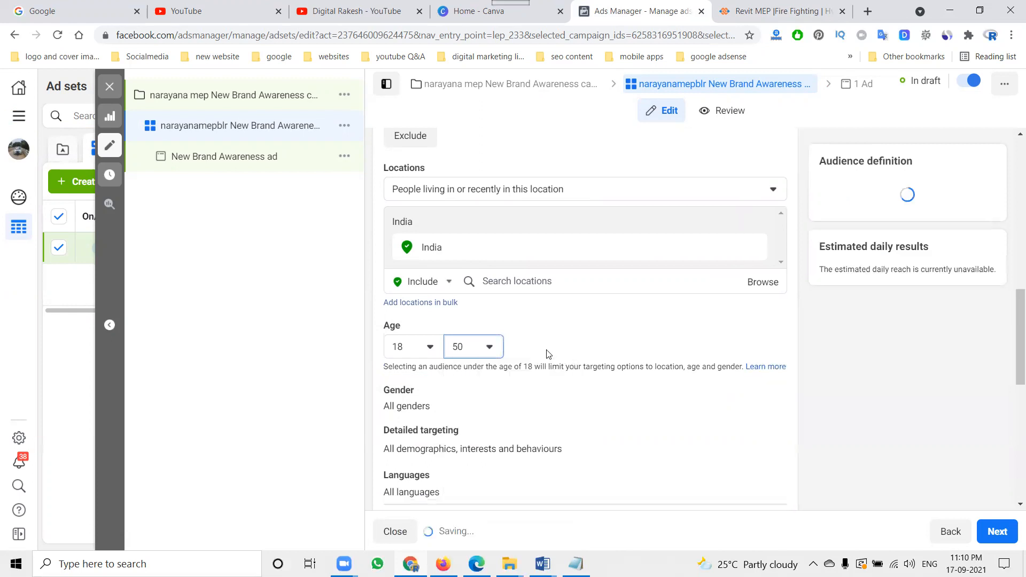
pyautogui.click(500, 349)
pyautogui.scroll(3, 484, 428)
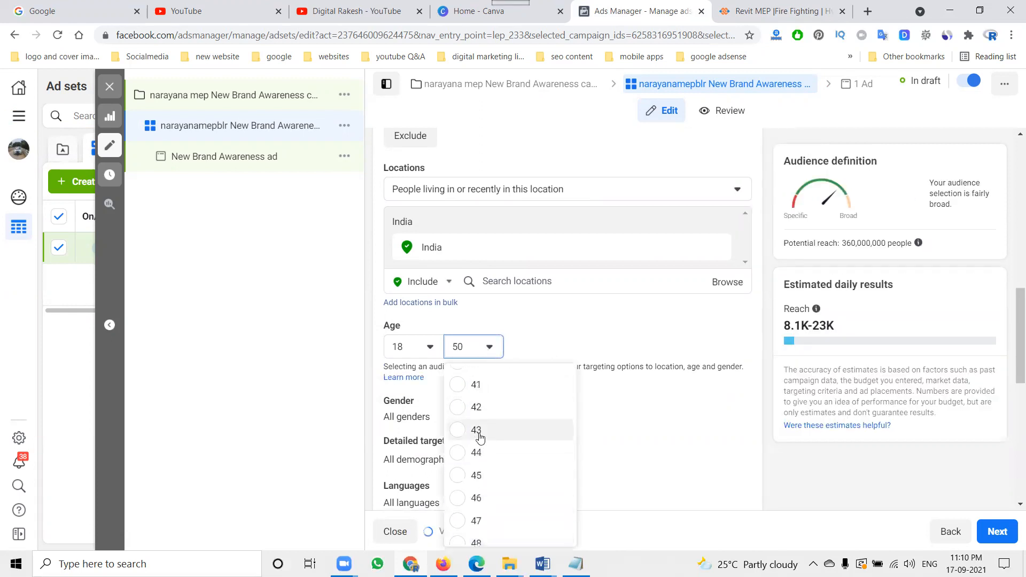
pyautogui.click(489, 474)
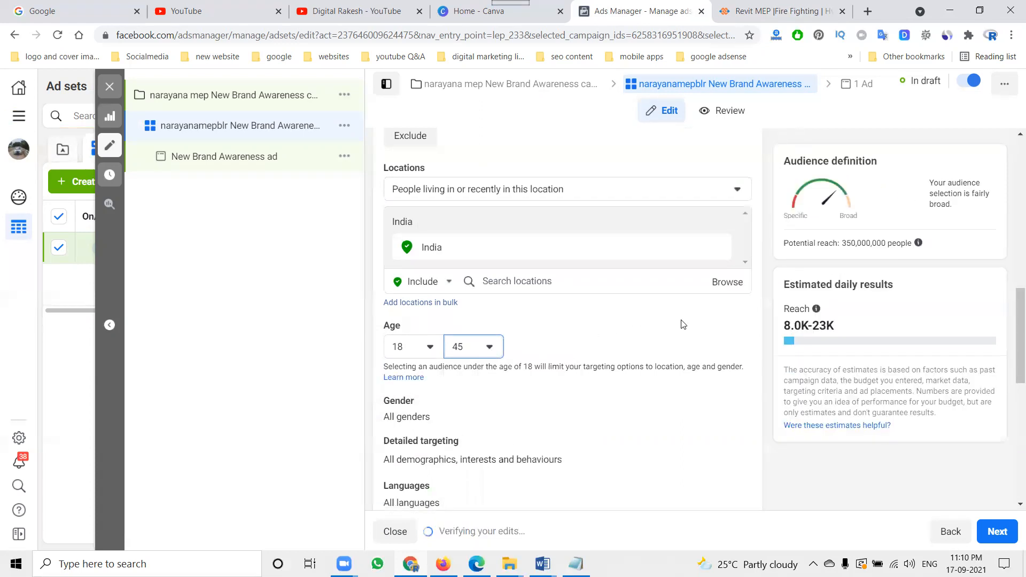
# Set the audience's maximum age to 40
pyautogui.click(495, 353)
pyautogui.scroll(3, 486, 415)
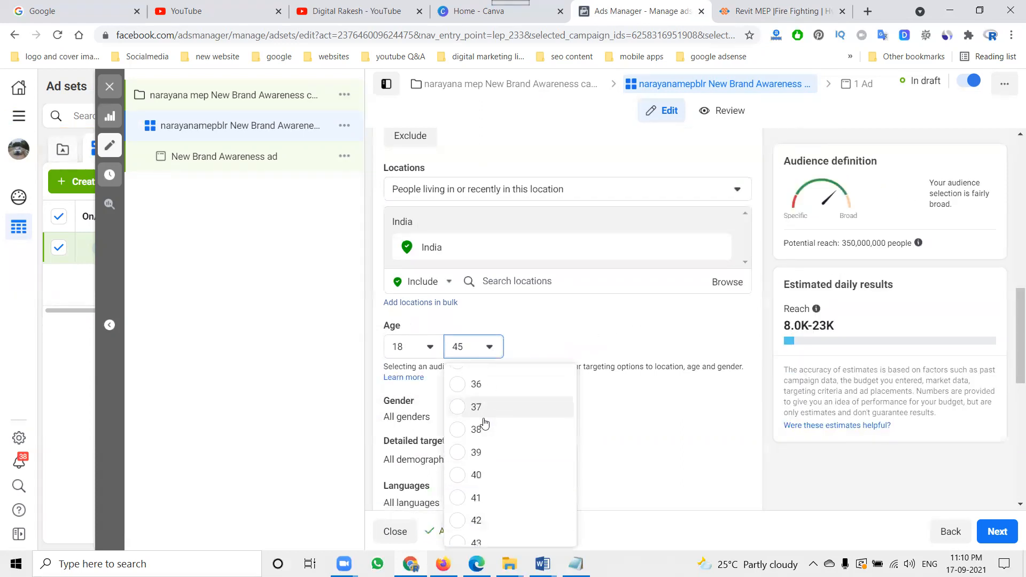
pyautogui.click(483, 478)
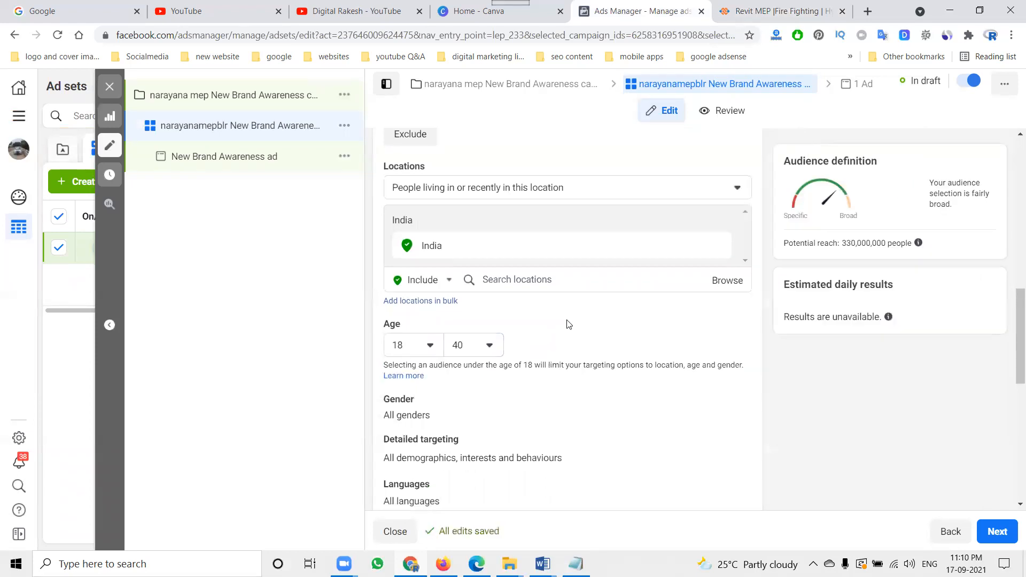
# Replace India with the city of Hyderabad, Telangana, as the audience's included location
pyautogui.scroll(-5, 574, 323)
pyautogui.scroll(7, 569, 324)
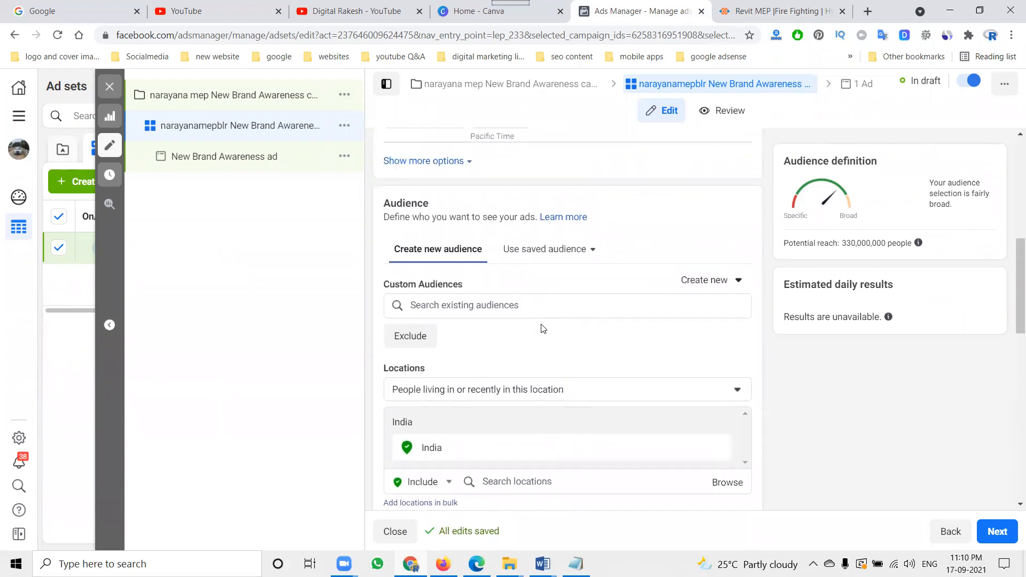
pyautogui.scroll(10, 470, 302)
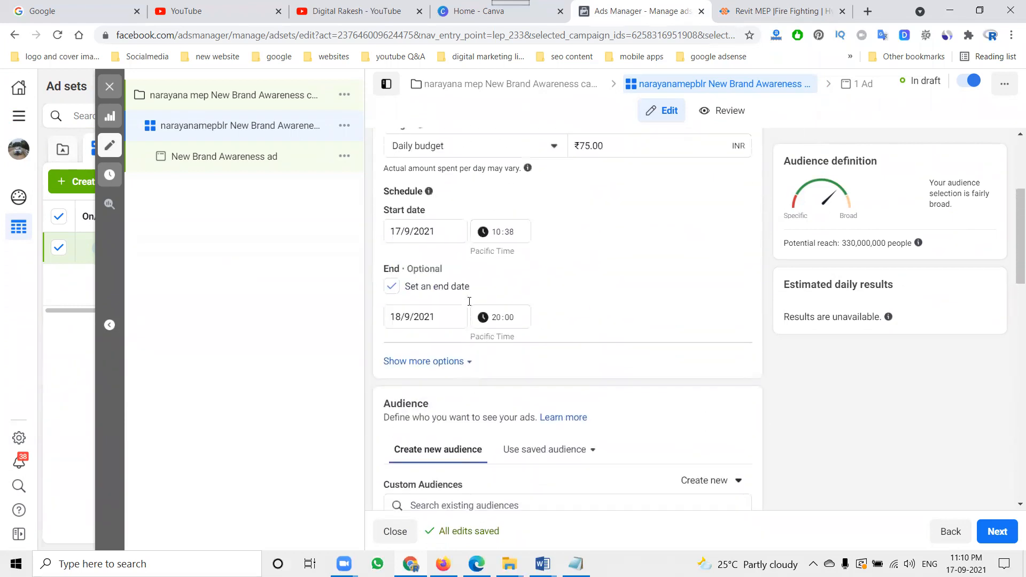
pyautogui.scroll(-10, 469, 302)
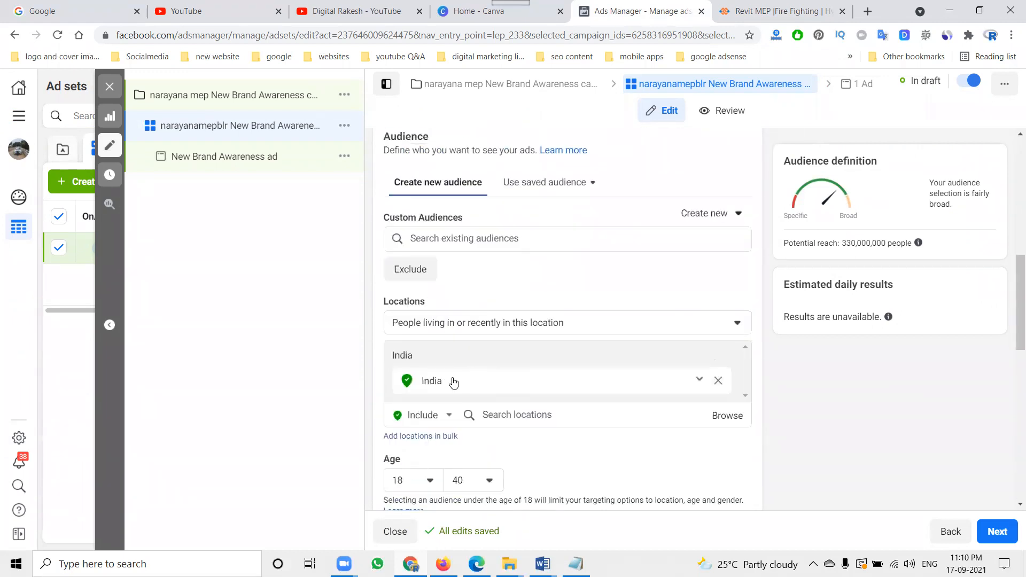
pyautogui.click(527, 411)
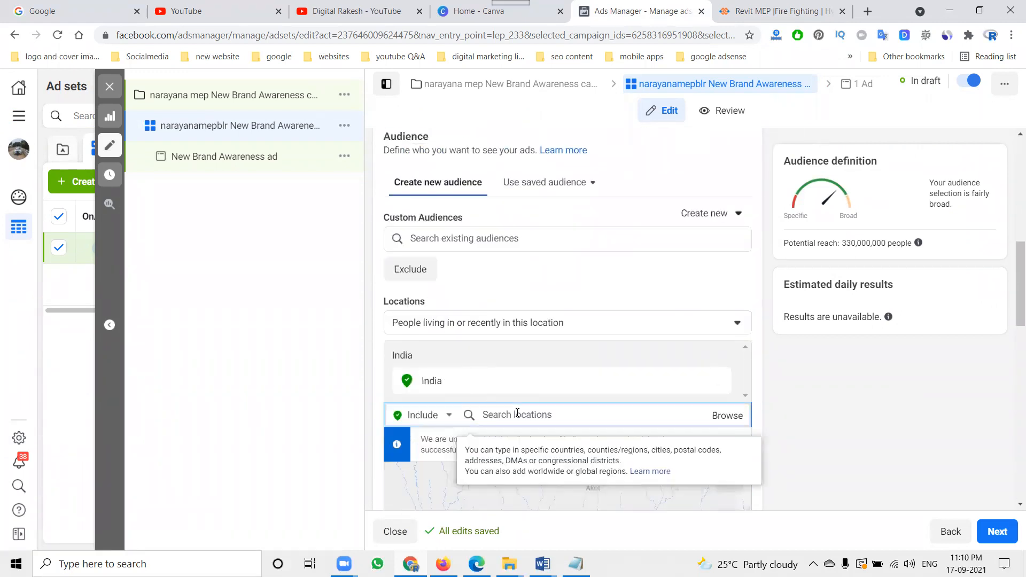
pyautogui.write('hyderaba')
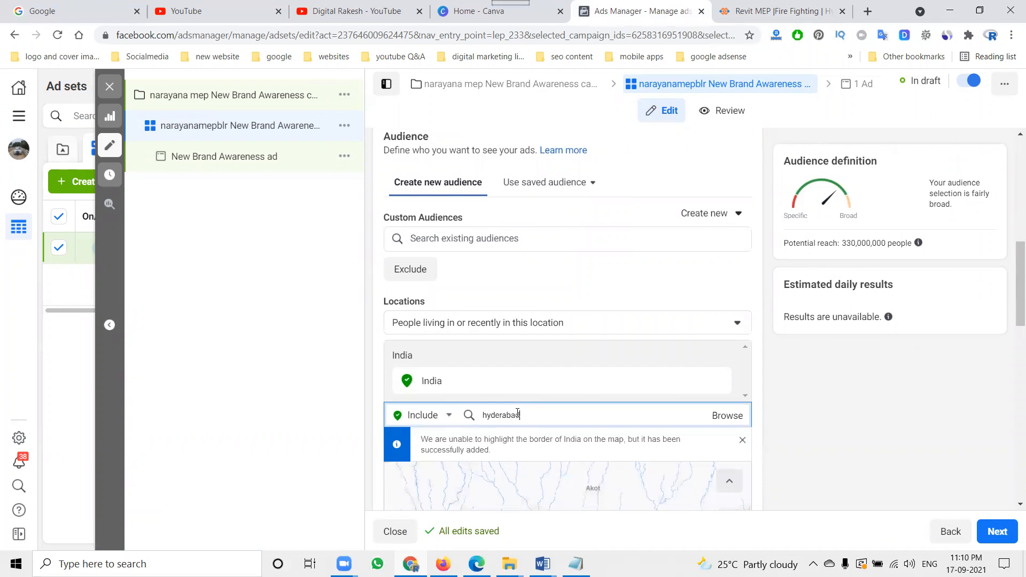
pyautogui.write('d')
pyautogui.click(522, 441)
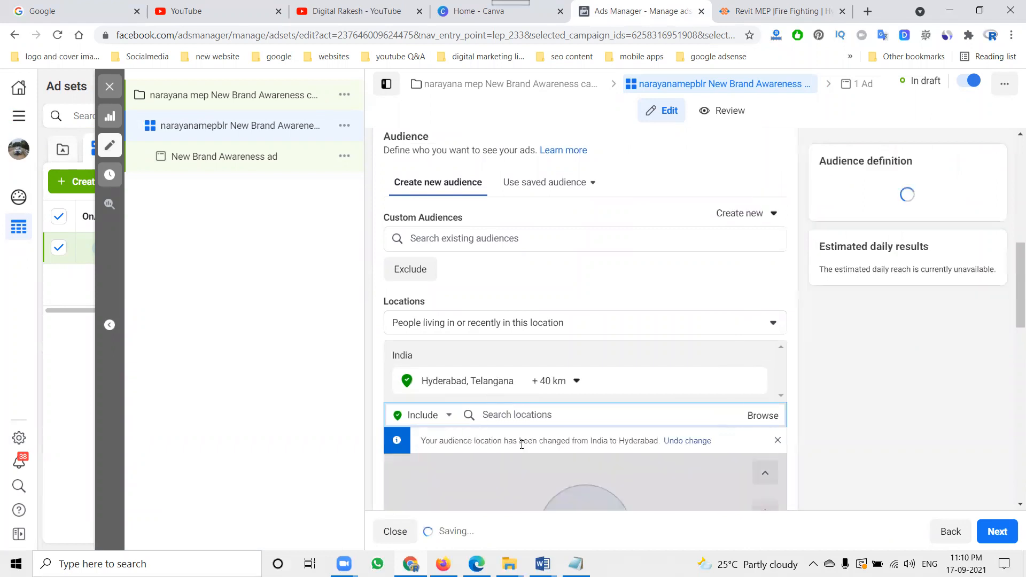
# Add Delhi, Bangalore (Karnataka) and Chennai (Tamil Nadu) to the audience's included locations
pyautogui.write('delh')
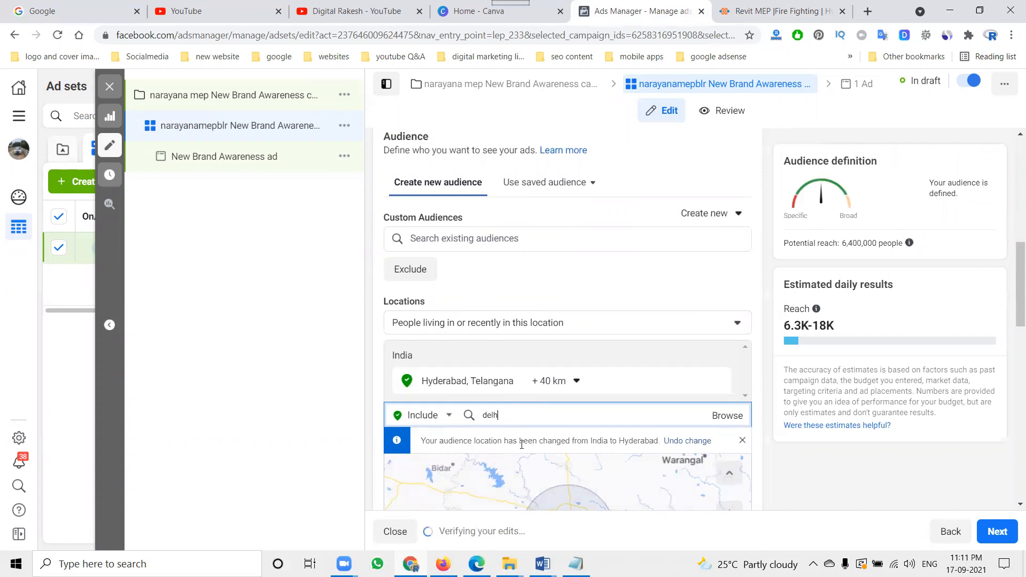
pyautogui.write('i')
pyautogui.click(525, 444)
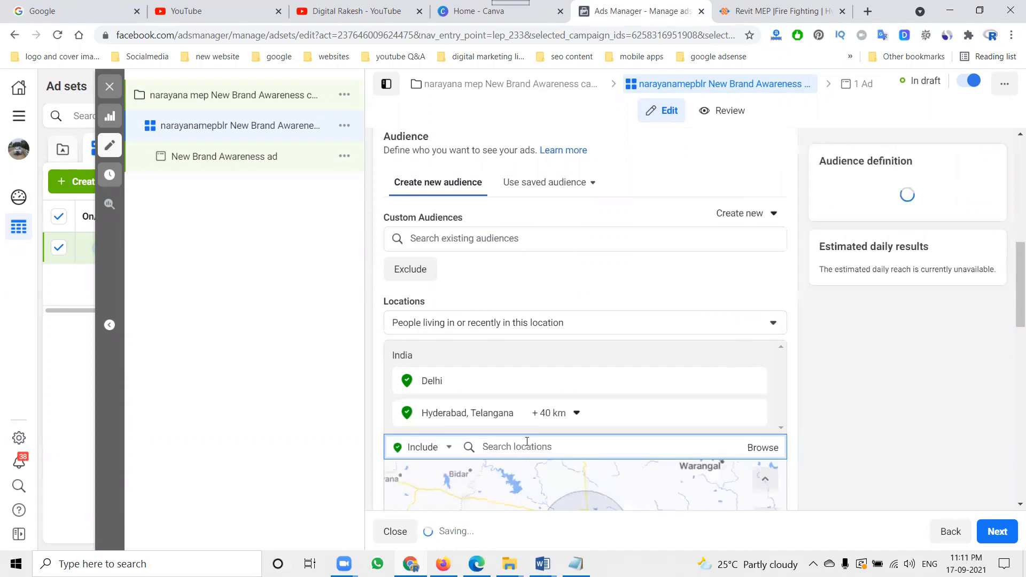
pyautogui.write('bangalore')
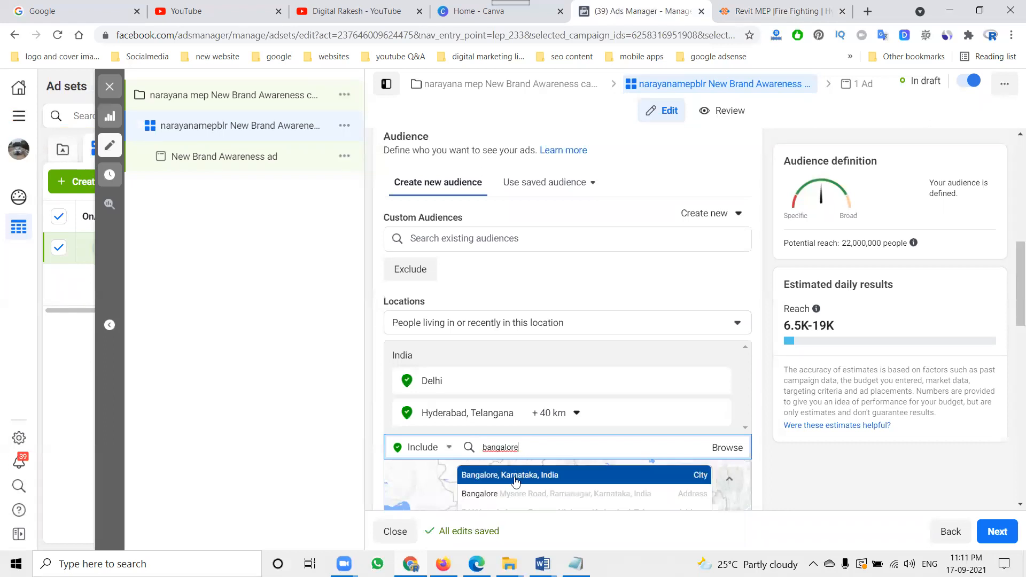
pyautogui.click(516, 479)
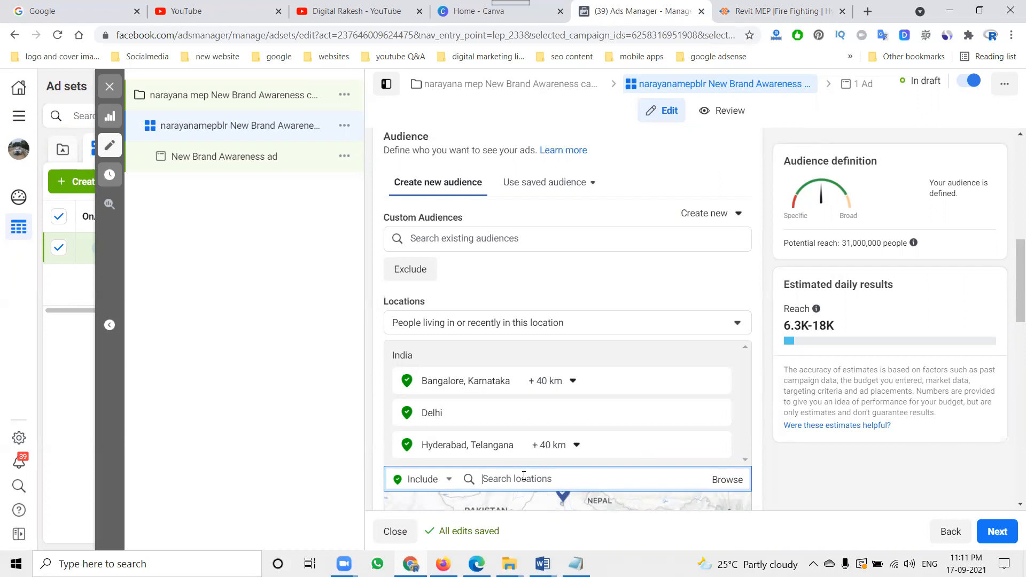
pyautogui.write('chennai')
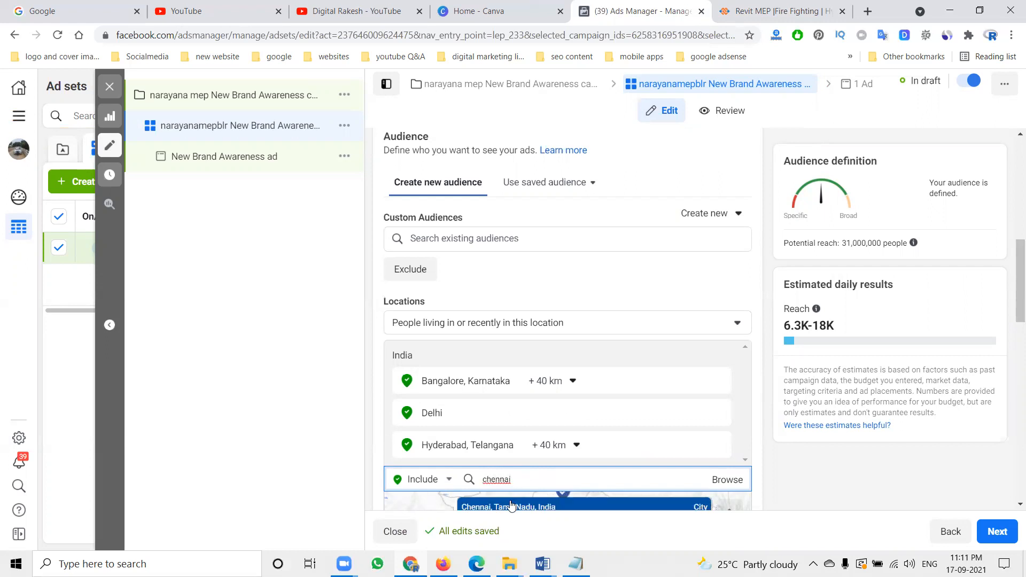
pyautogui.click(512, 505)
# Widen the targeting radius around Chennai to 71 km
pyautogui.click(568, 415)
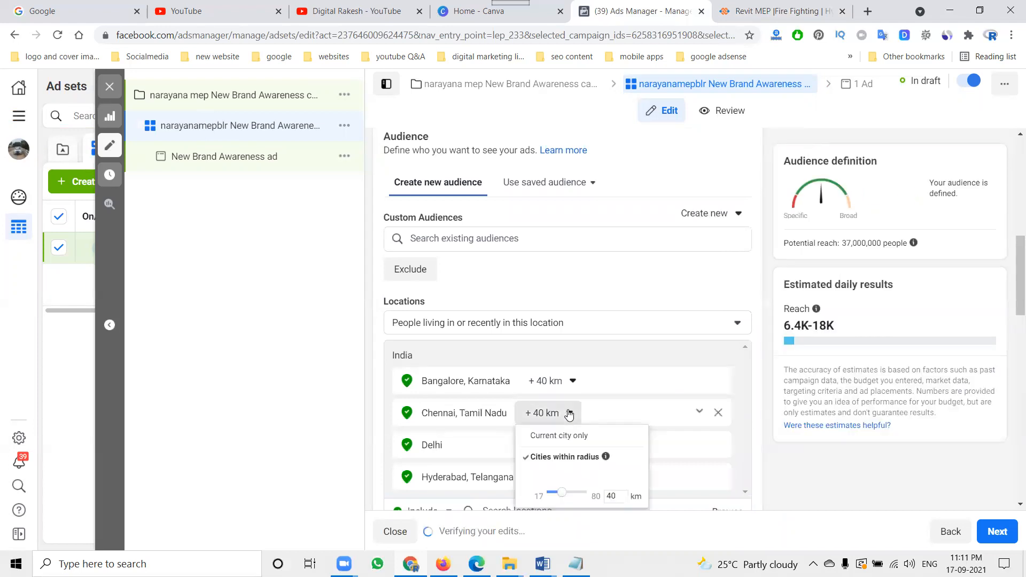
pyautogui.moveTo(560, 500); pyautogui.dragTo(595, 497)
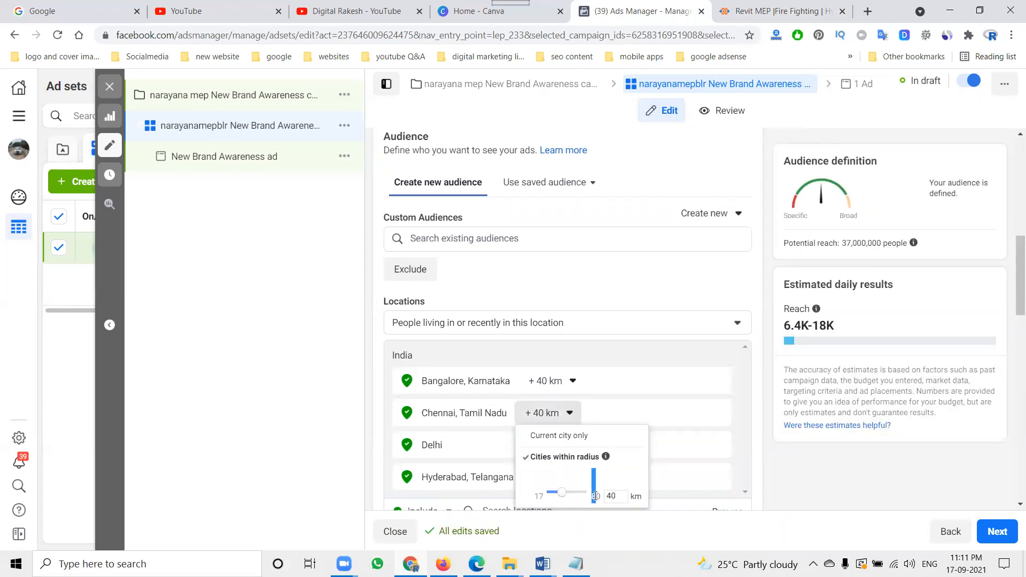
pyautogui.scroll(-9, 562, 481)
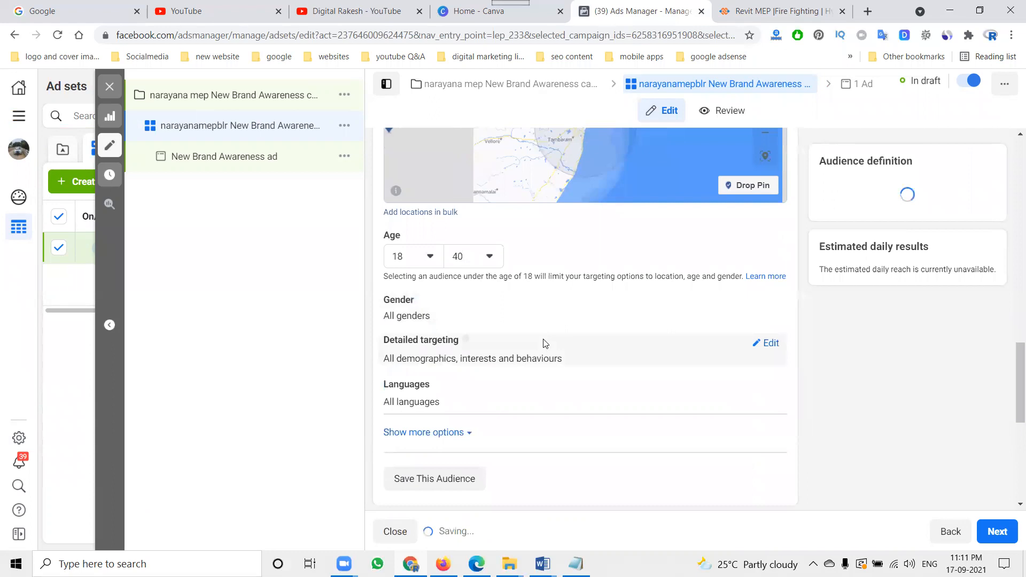
# Widen the targeting radius around Bangalore to 80 km
pyautogui.scroll(4, 543, 331)
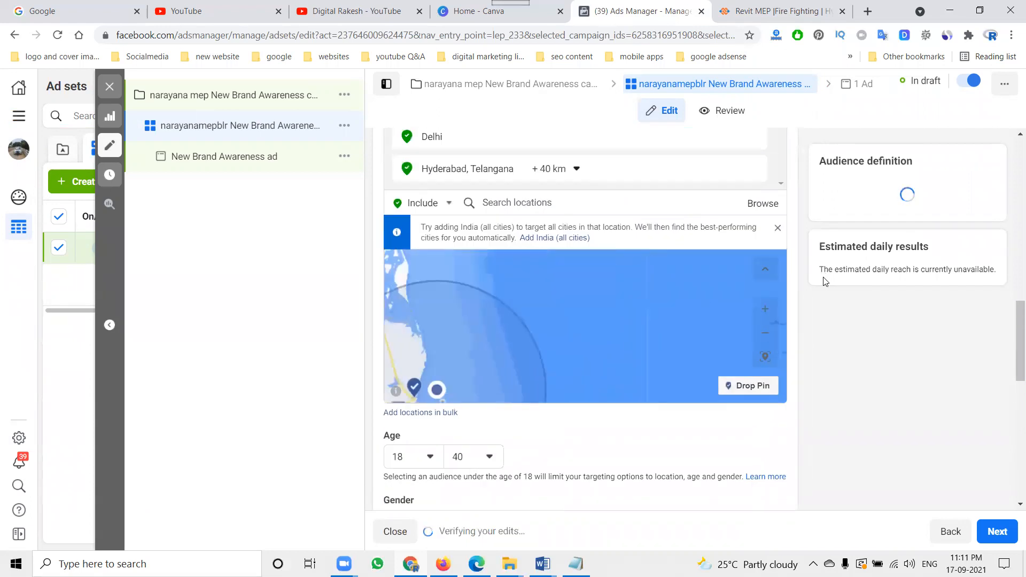
pyautogui.scroll(5, 701, 331)
pyautogui.click(572, 340)
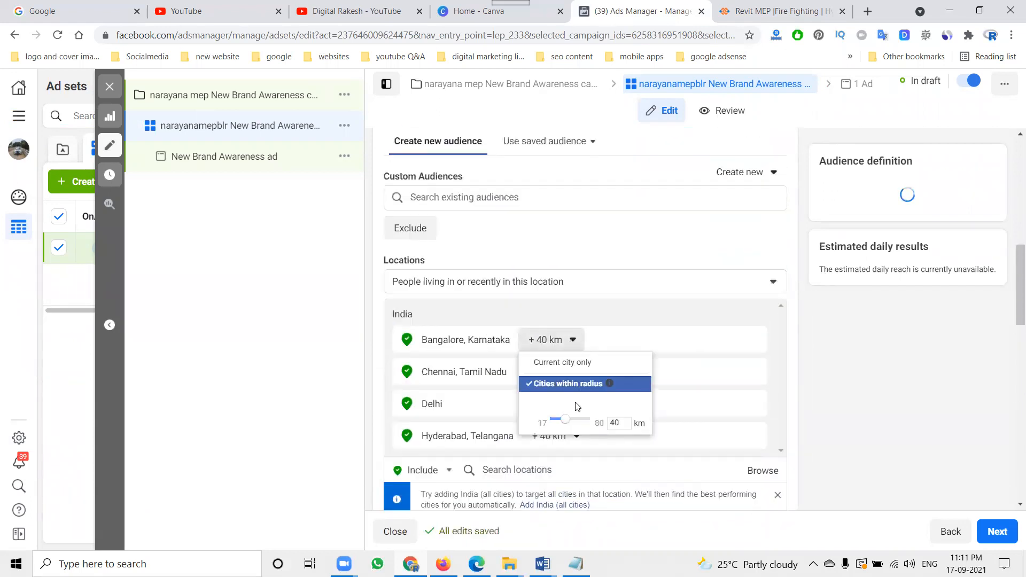
pyautogui.moveTo(565, 424); pyautogui.dragTo(736, 405)
pyautogui.click(833, 371)
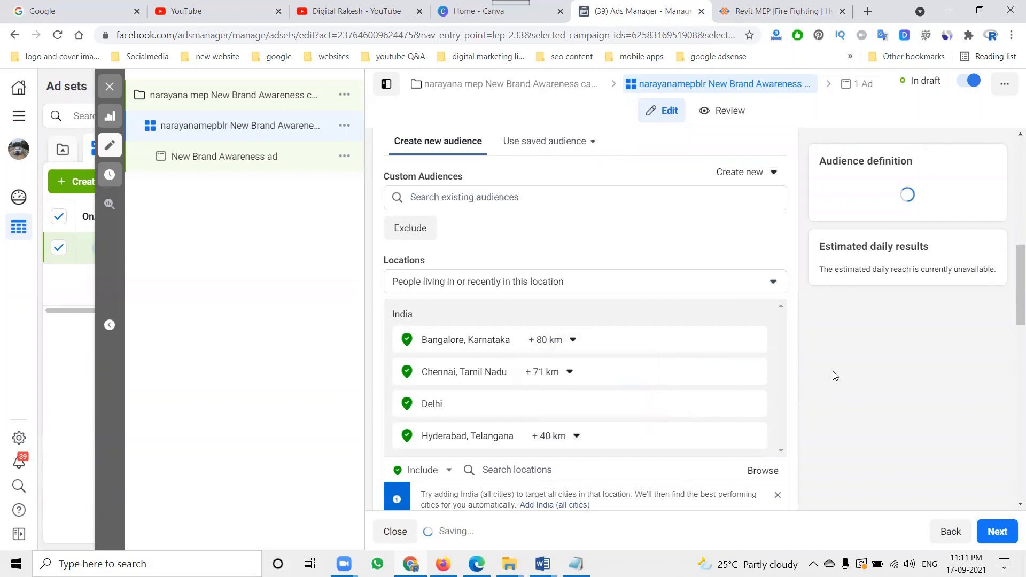
pyautogui.scroll(-8, 834, 370)
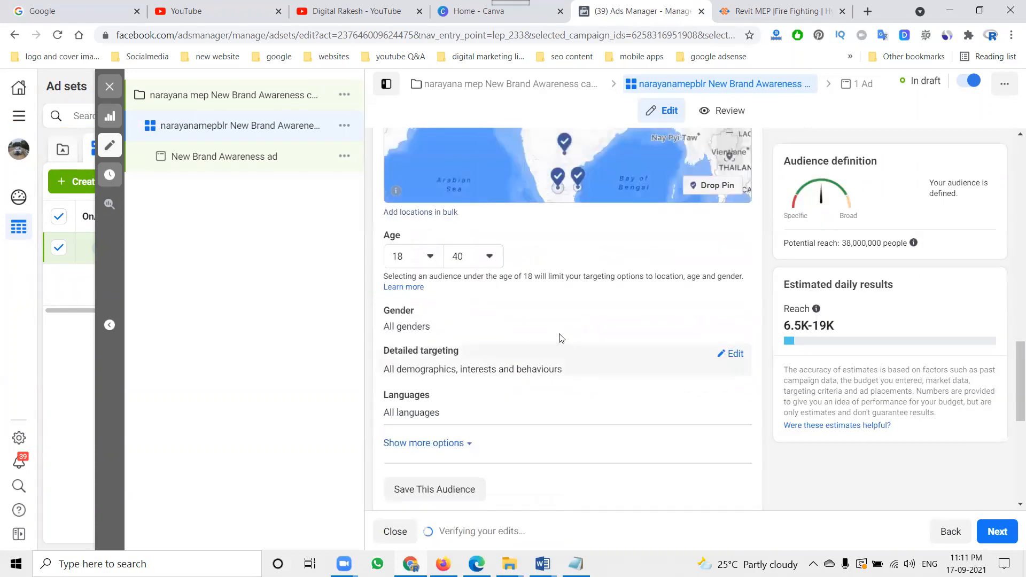
# Save the ad set's current location and age targeting as a saved audience
pyautogui.scroll(-2, 577, 344)
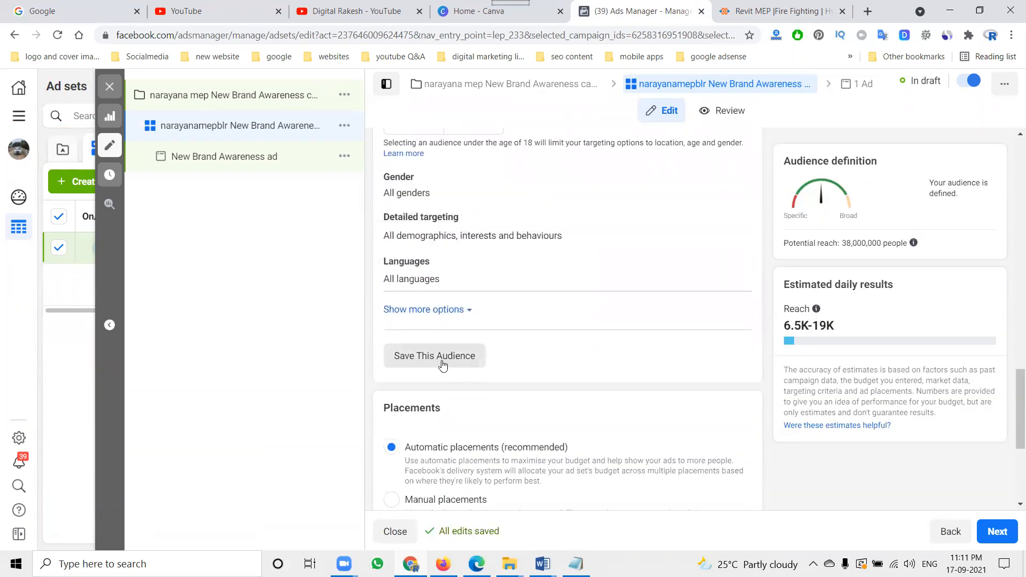
pyautogui.scroll(3, 422, 238)
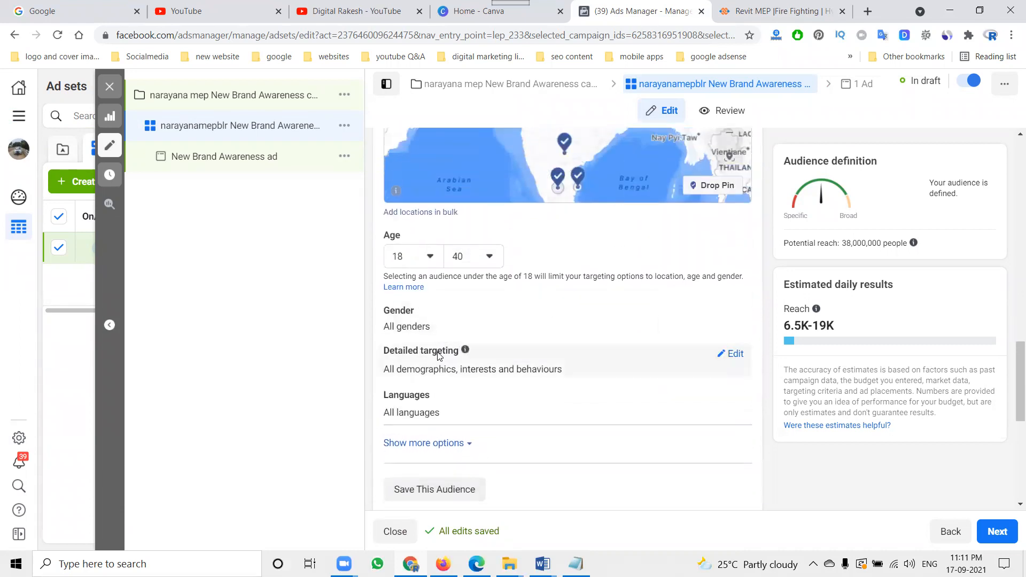
pyautogui.click(426, 490)
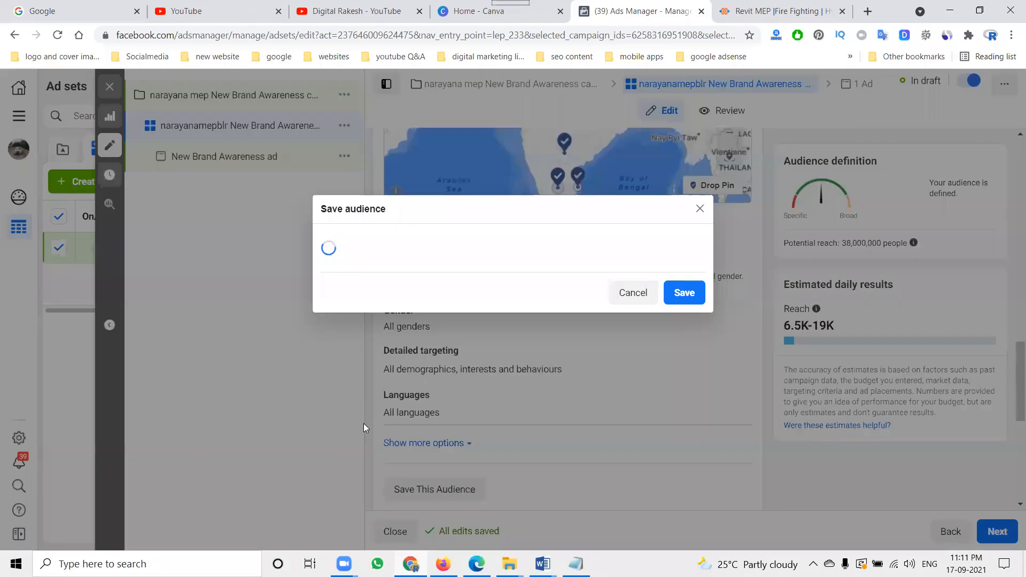
pyautogui.click(693, 327)
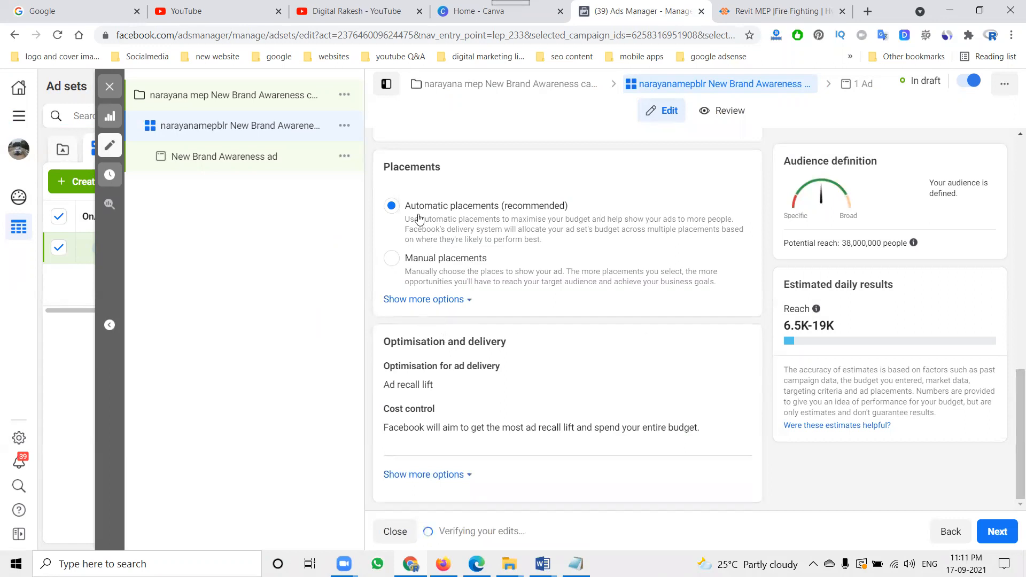
# Switch the ad set to manual placements, review the platform and placement choices, and continue to the ad level
pyautogui.click(393, 260)
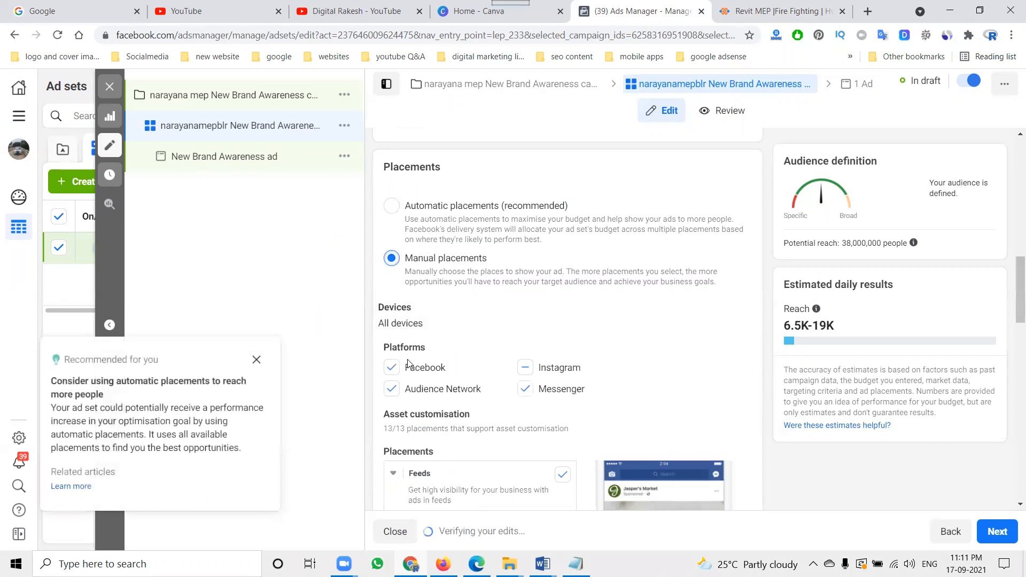
pyautogui.click(527, 368)
pyautogui.click(527, 369)
pyautogui.scroll(-4, 624, 348)
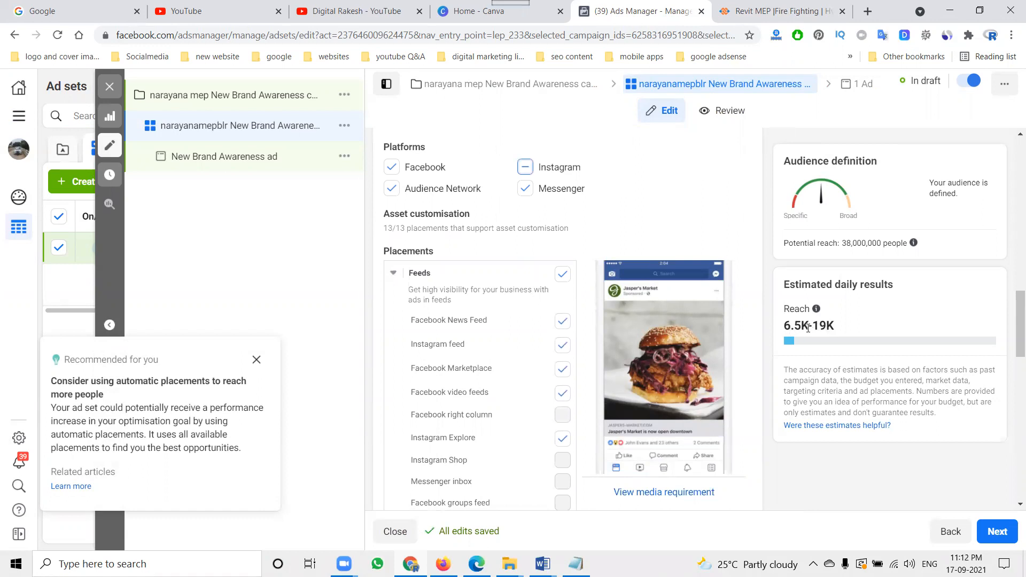
pyautogui.scroll(-15, 760, 364)
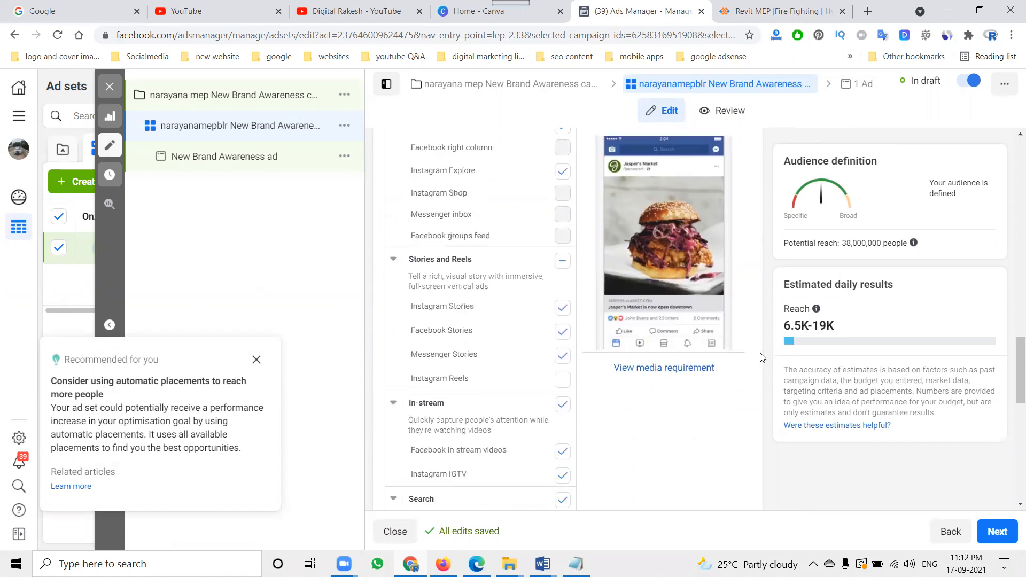
pyautogui.click(995, 532)
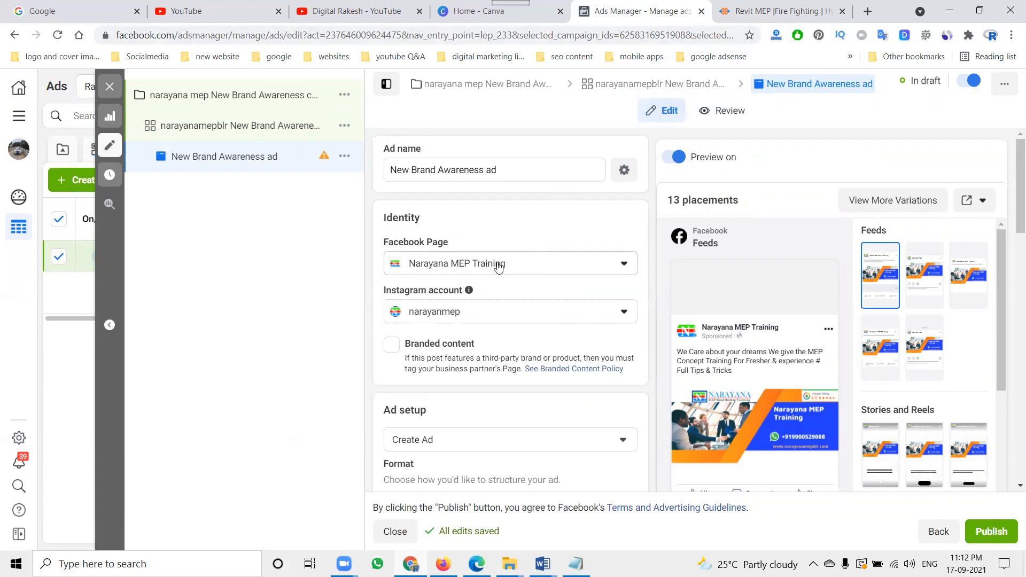
# Remove the existing media from the ad creative
pyautogui.scroll(-5, 485, 283)
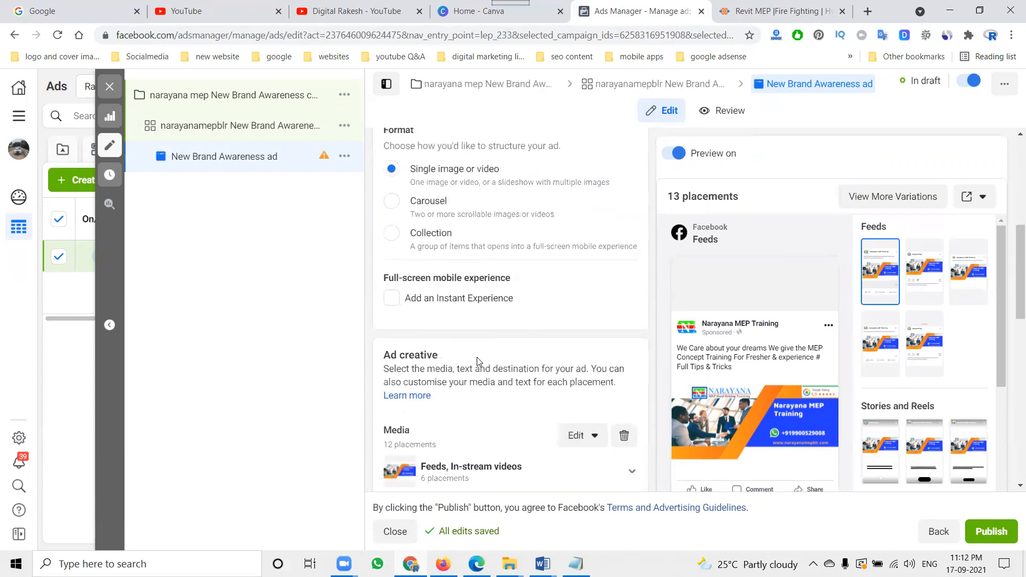
pyautogui.scroll(-4, 477, 362)
pyautogui.click(624, 236)
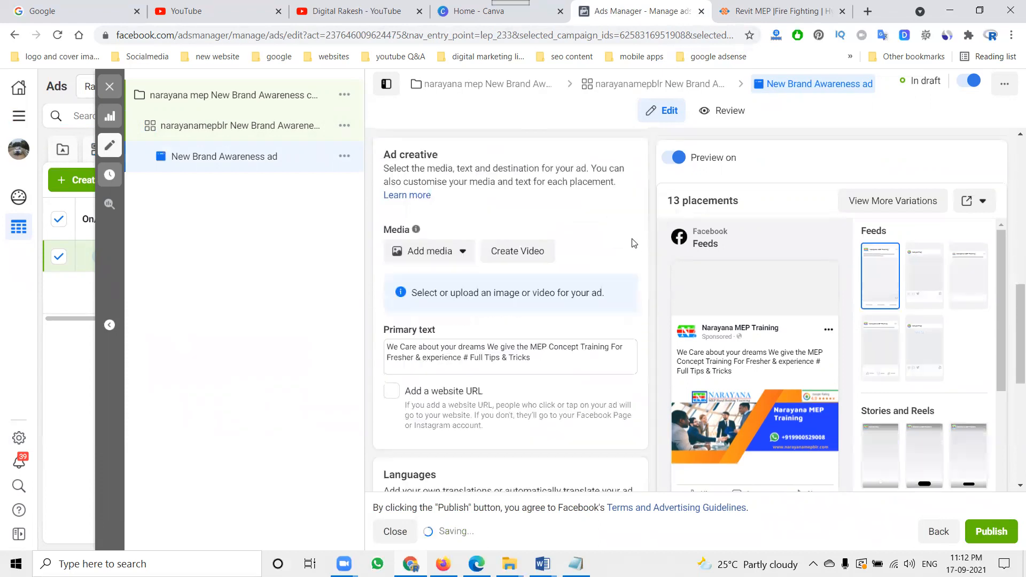
# Upload the "Demo 18th September2021 - @9 PM" image from the narayanamepblr folder in Projects clients as ad media
pyautogui.click(447, 255)
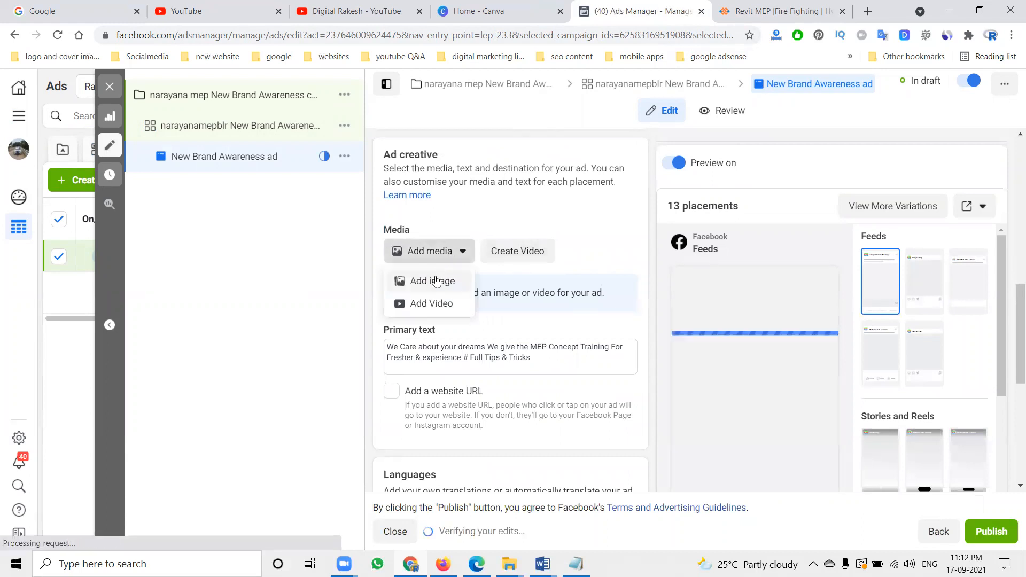
pyautogui.click(437, 281)
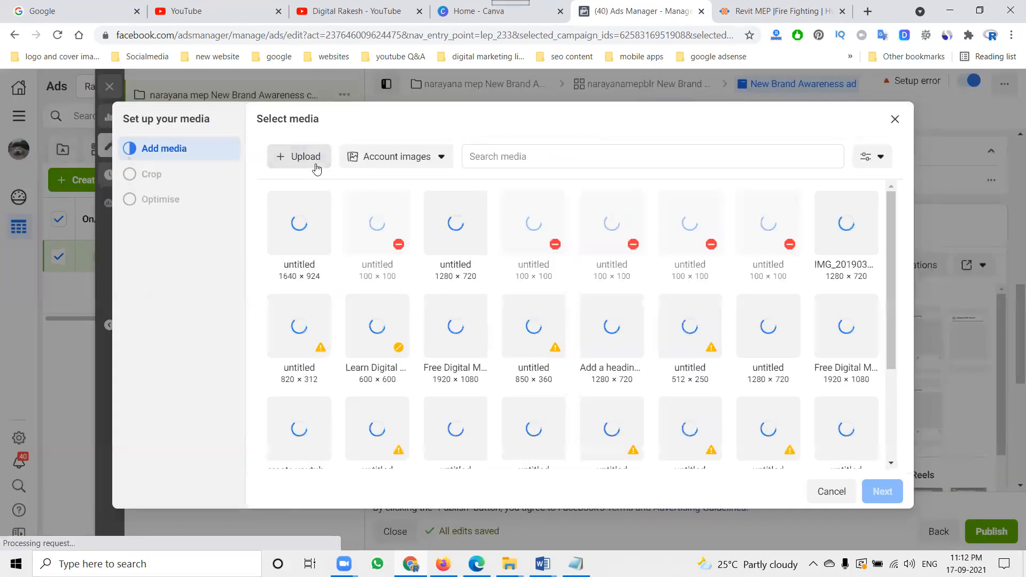
pyautogui.click(316, 166)
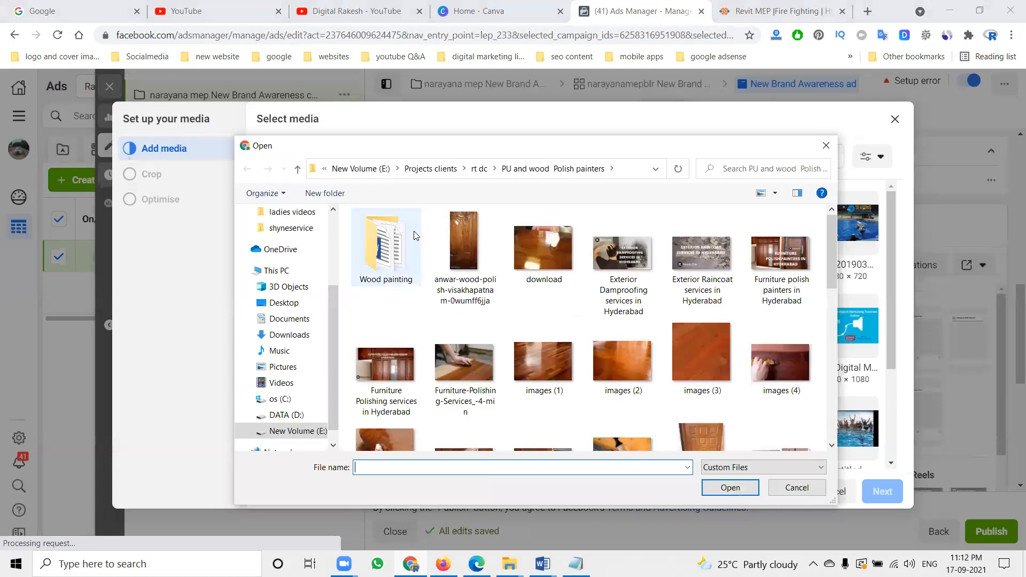
pyautogui.click(431, 168)
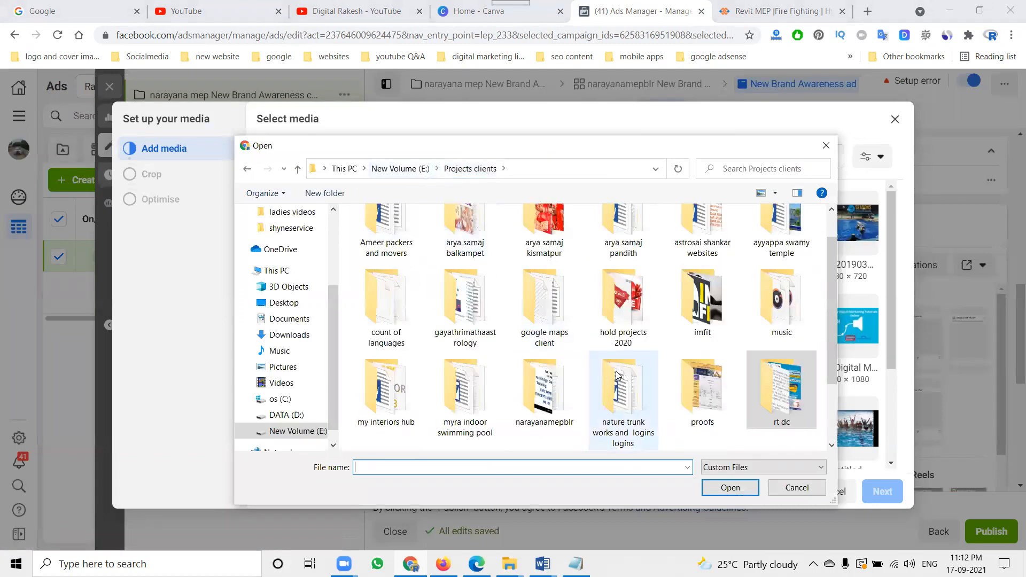
pyautogui.scroll(-2, 618, 374)
pyautogui.click(554, 322)
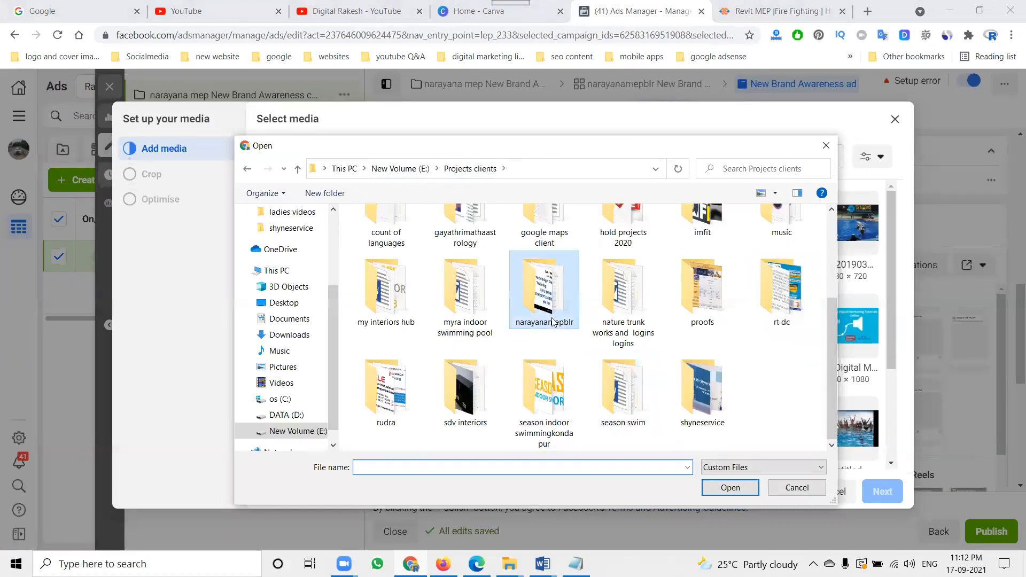
pyautogui.doubleClick(553, 322)
pyautogui.scroll(-5, 674, 365)
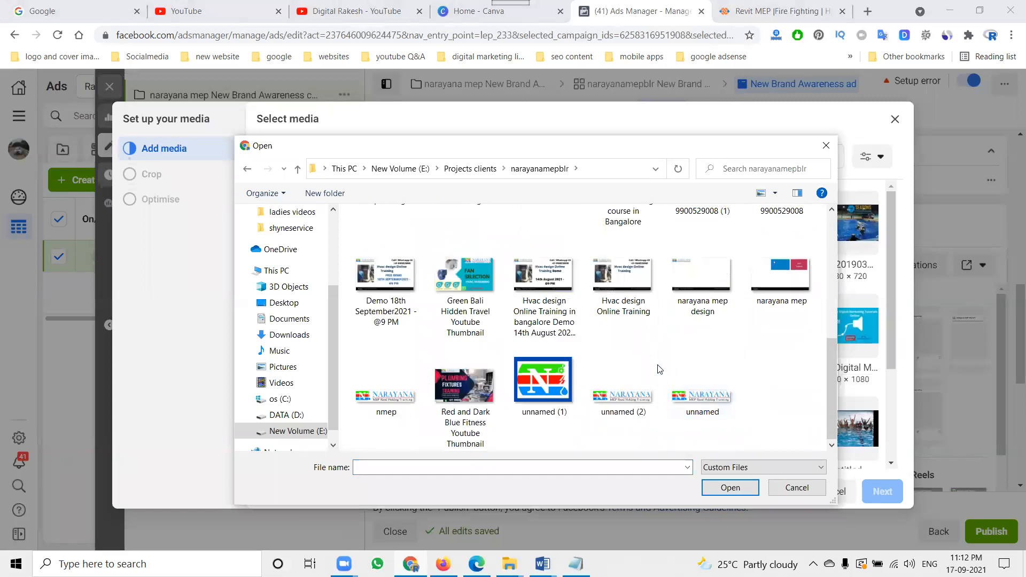
pyautogui.doubleClick(417, 324)
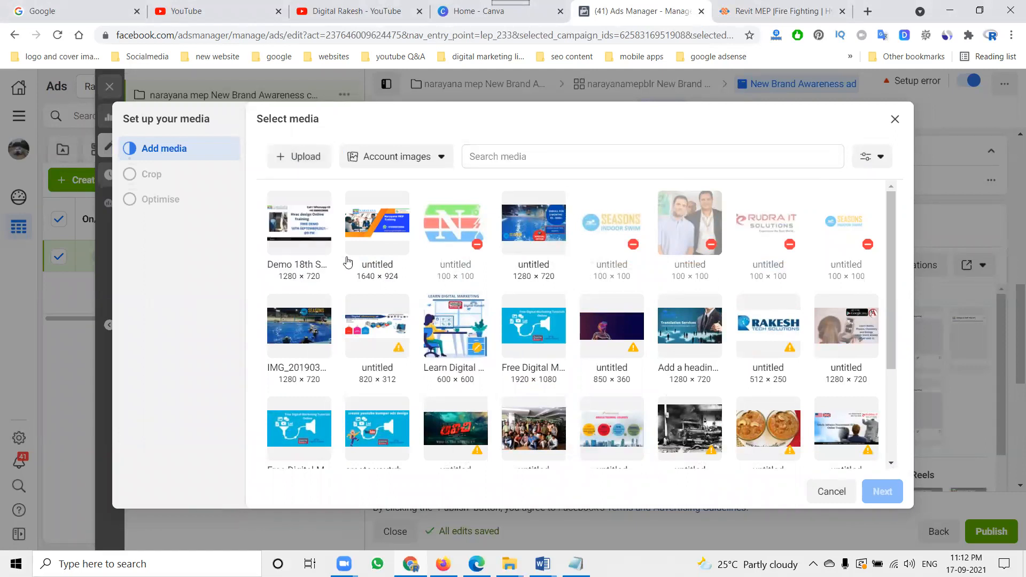
# Use the uploaded HVAC demo image as the ad's media with original crops and no end card
pyautogui.click(308, 238)
pyautogui.click(888, 490)
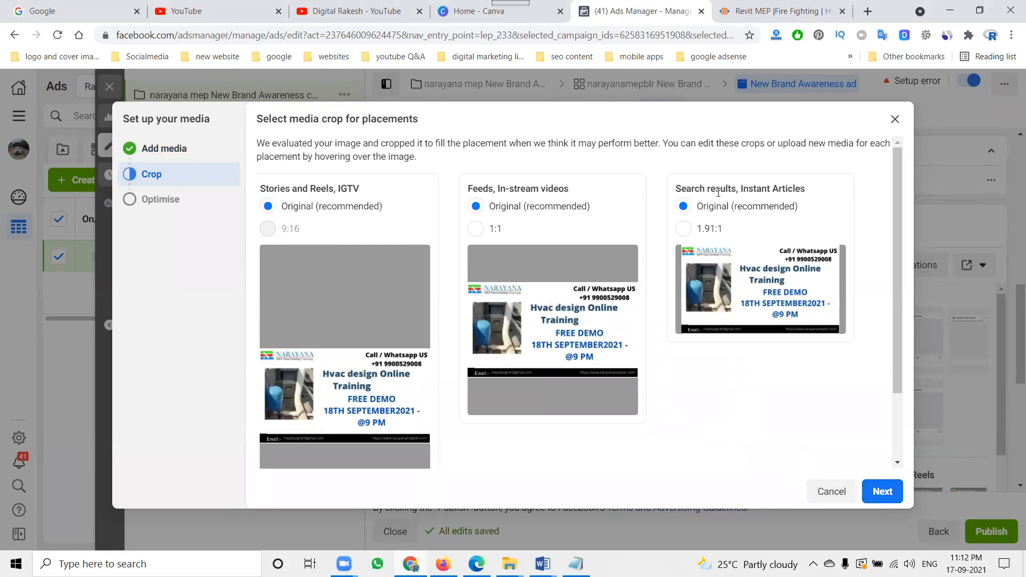
pyautogui.click(882, 491)
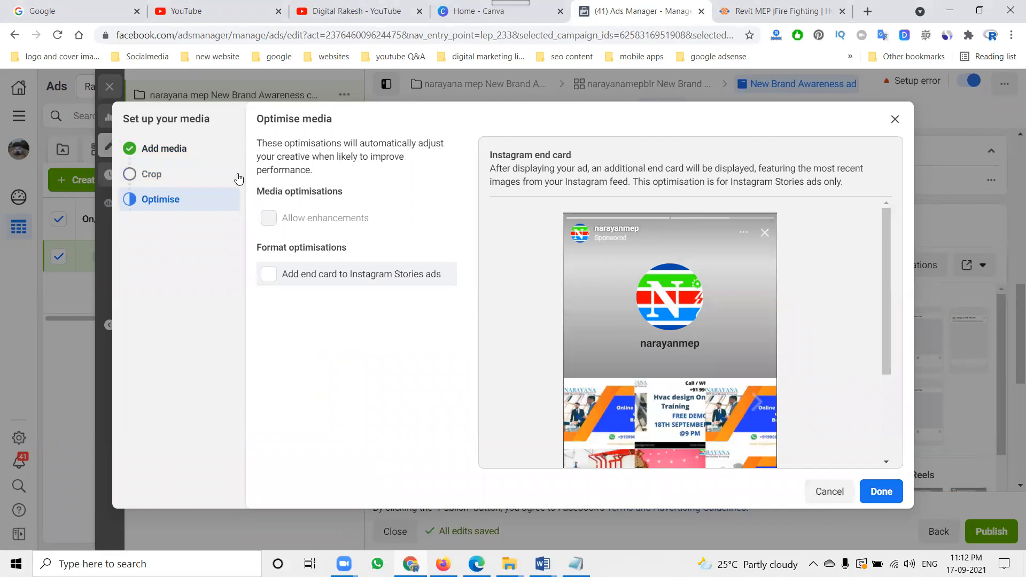
pyautogui.click(891, 492)
# Replace the primary text with "Hvac design Online Training" and "Demo - 18th September2021 - @9 PM", copied from the demo note in Notepad
pyautogui.scroll(-3, 508, 268)
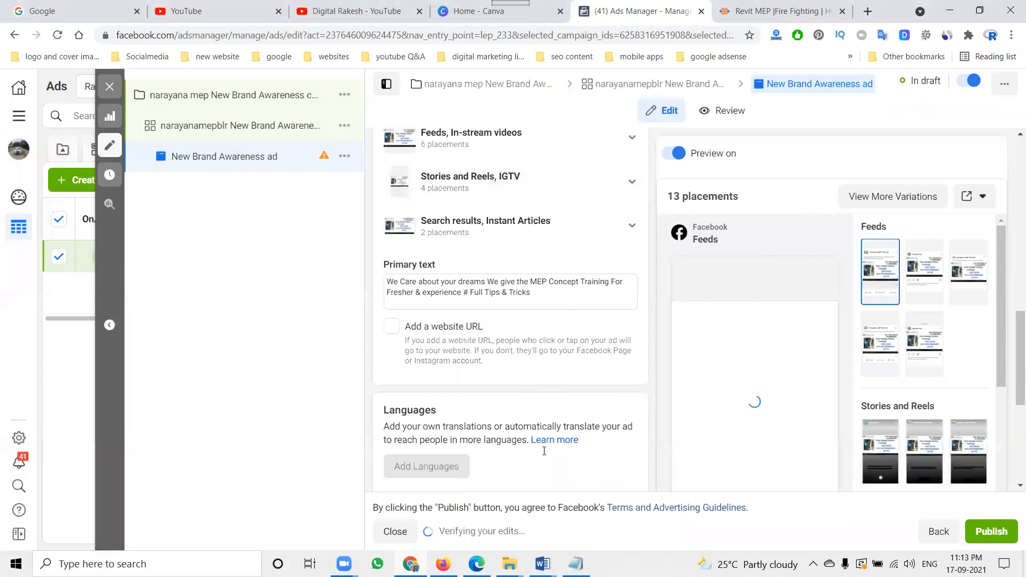
pyautogui.hotkey('alt', 'Tab')
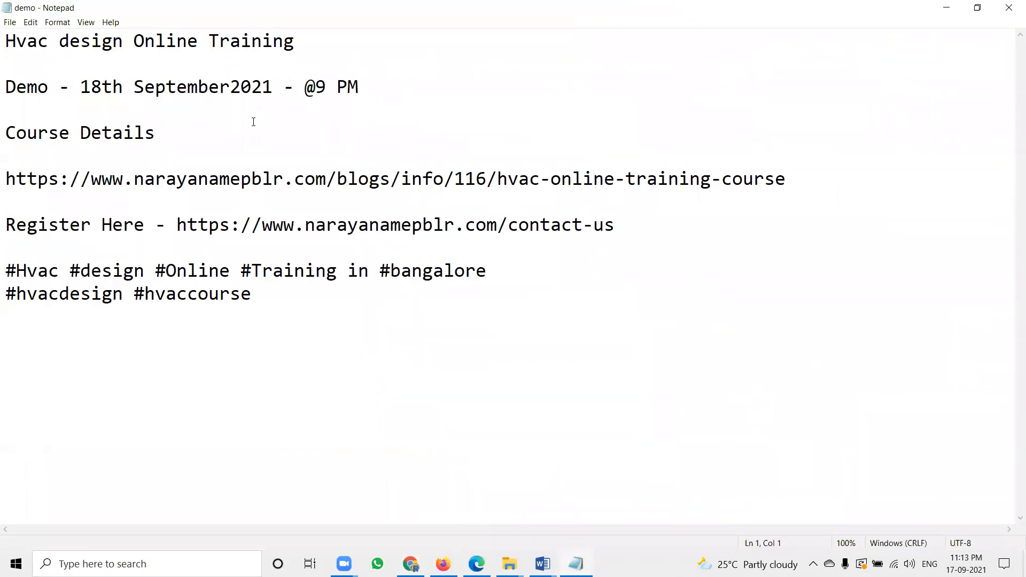
pyautogui.moveTo(389, 100); pyautogui.dragTo(6, 42)
pyautogui.hotkey('ctrl', 'c')
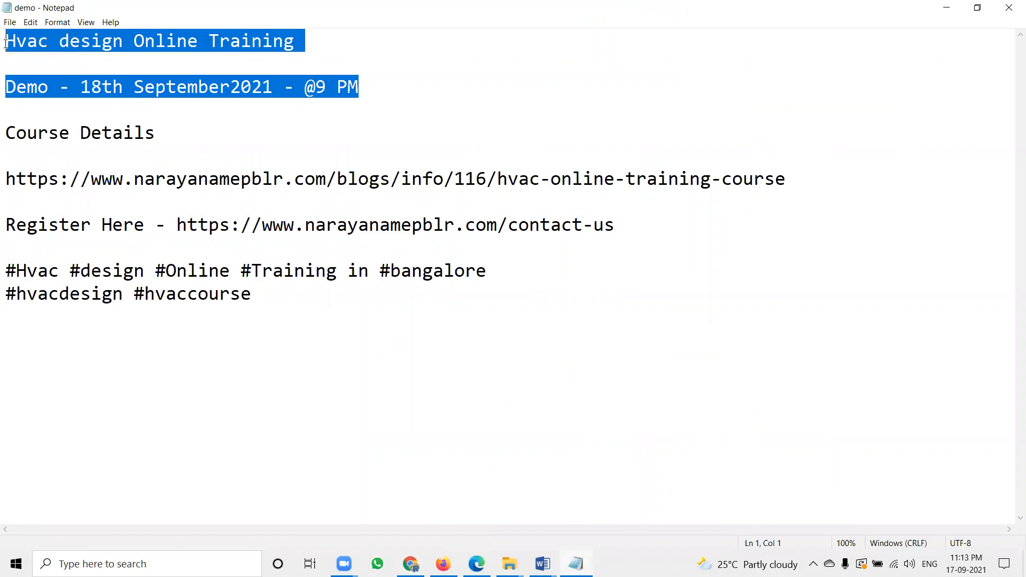
pyautogui.hotkey('alt', 'Tab')
pyautogui.click(434, 300)
pyautogui.hotkey('ctrl', 'a')
pyautogui.hotkey('ctrl', 'v')
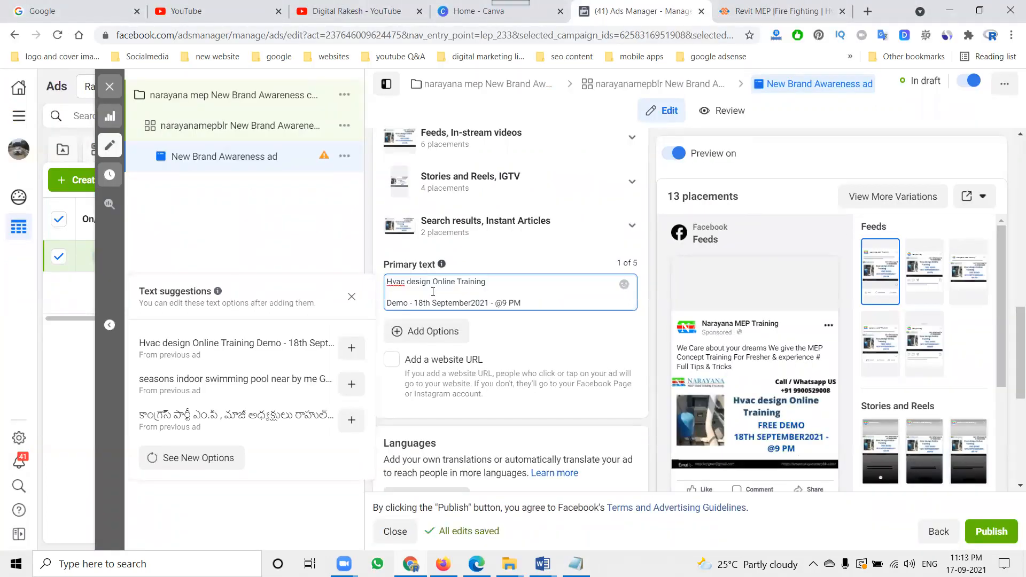
pyautogui.hotkey('alt', 'Tab')
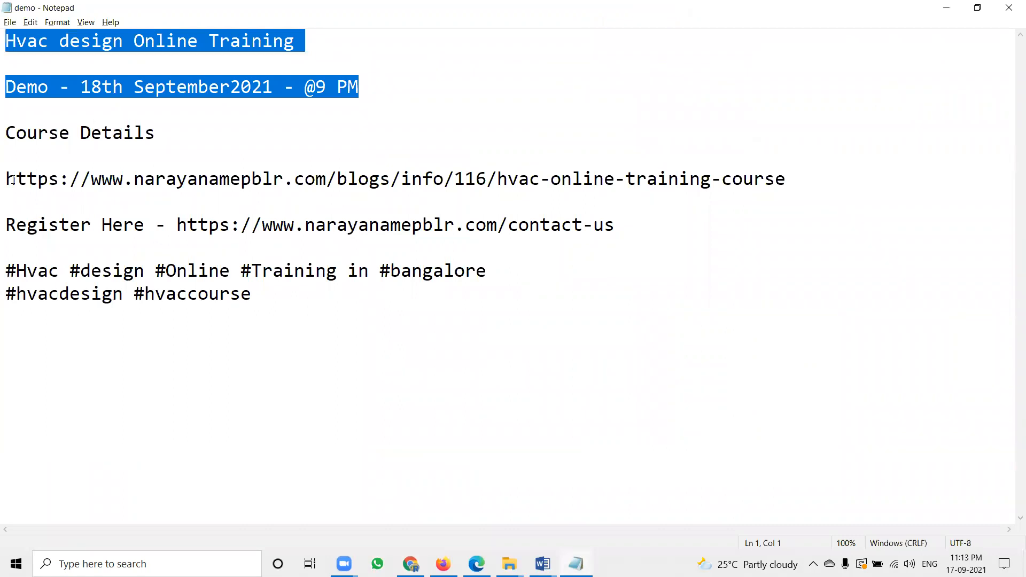
pyautogui.click(376, 153)
pyautogui.moveTo(829, 163); pyautogui.dragTo(822, 181)
pyautogui.hotkey('ctrl', 'c')
pyautogui.hotkey('alt', 'Tab')
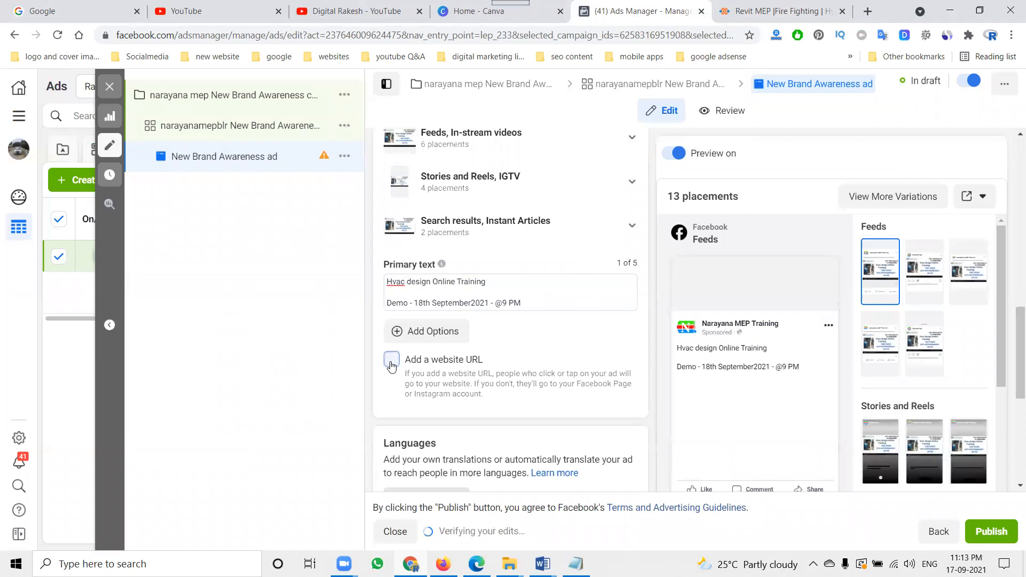
pyautogui.click(410, 368)
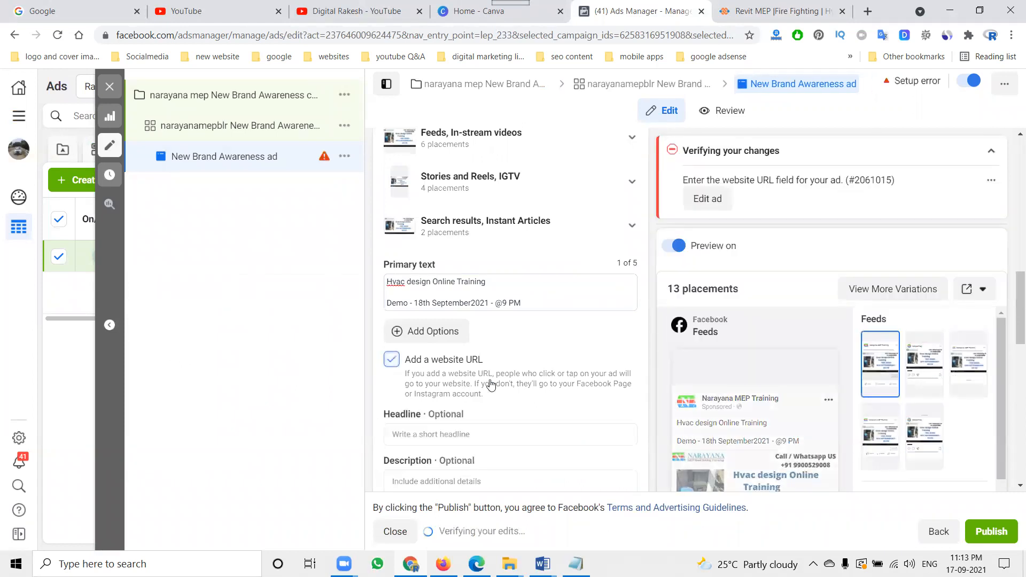
pyautogui.scroll(-3, 521, 363)
pyautogui.click(447, 413)
pyautogui.hotkey('ctrl', 'v')
# Fill the ad description with the Notepad note's text from "Hvac design Online Training" through the "Register Here" contact-us link
pyautogui.hotkey('alt', 'Tab')
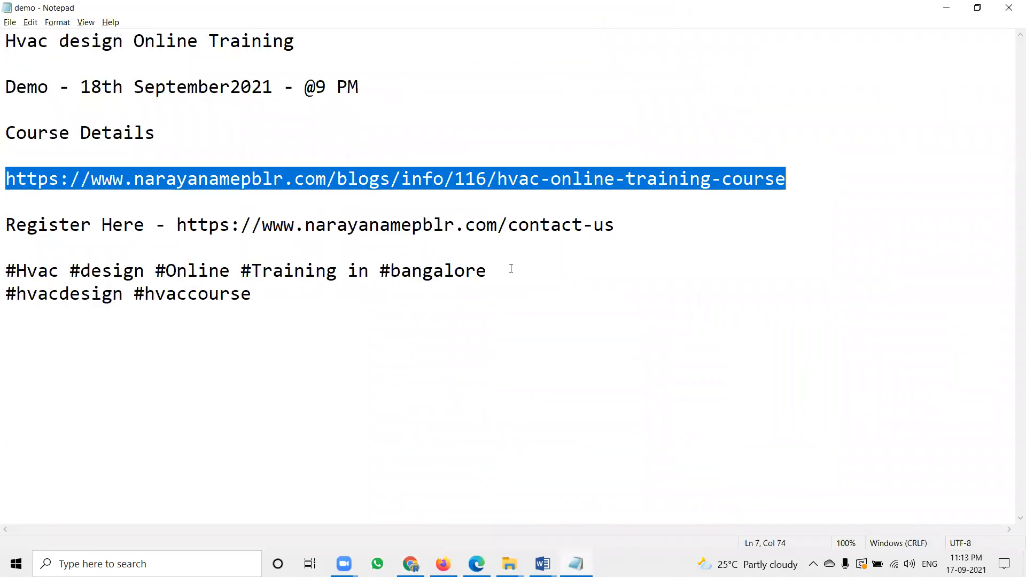
pyautogui.moveTo(619, 225); pyautogui.dragTo(6, 48)
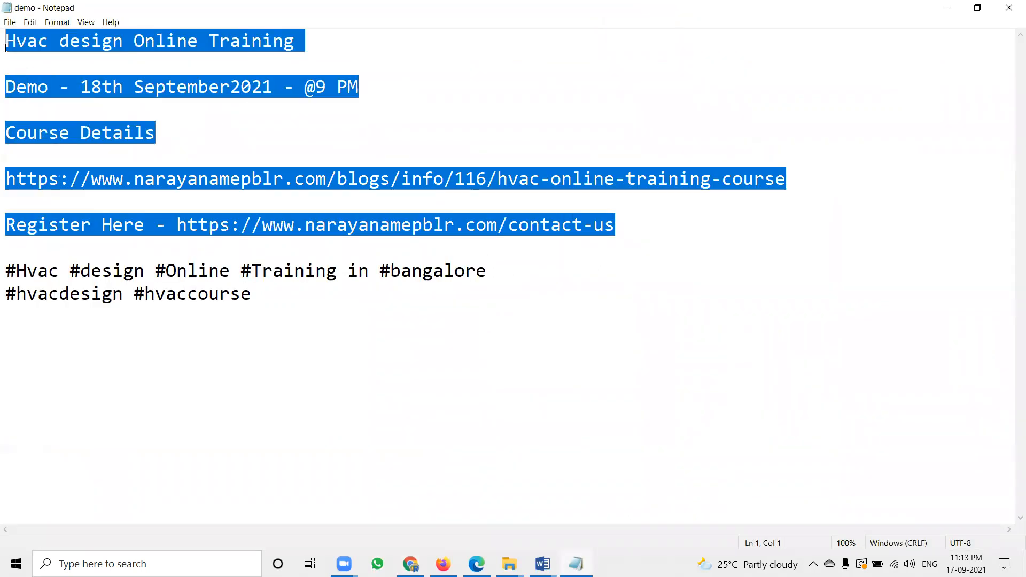
pyautogui.hotkey('ctrl', 'c')
pyautogui.hotkey('alt', 'Tab')
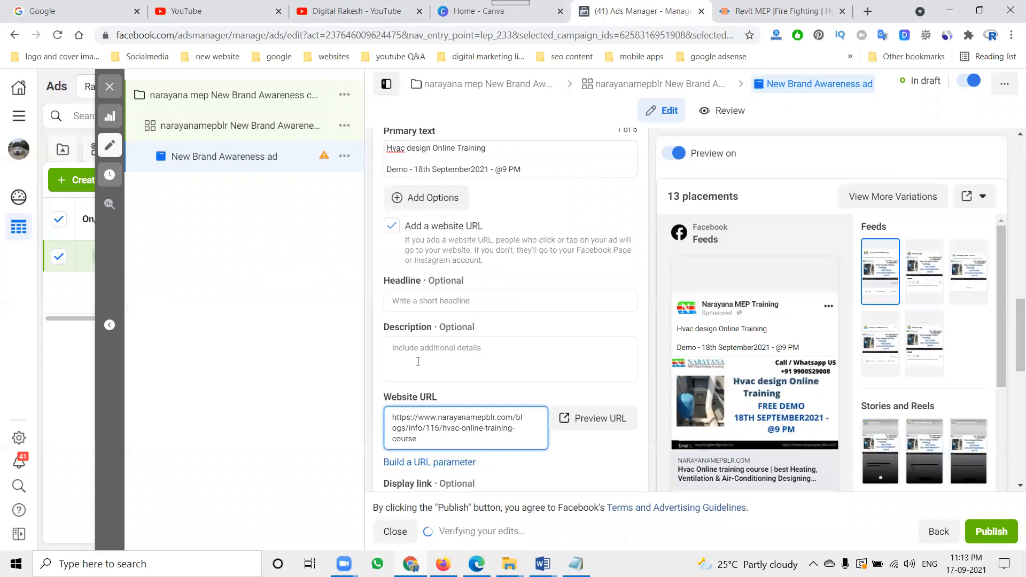
pyautogui.click(418, 361)
pyautogui.hotkey('ctrl', 'v')
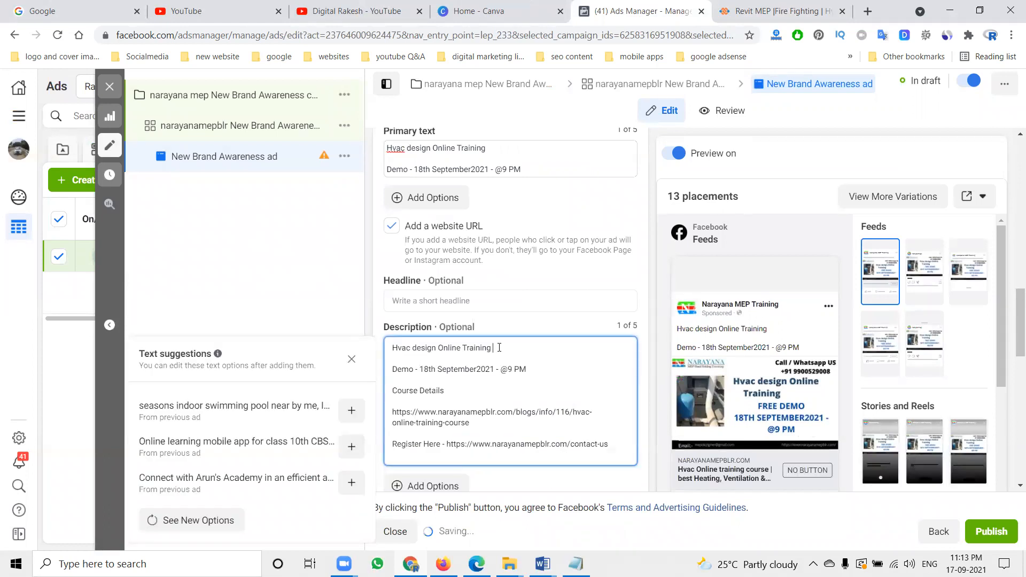
# Copy the description's training title and demo date lines into the ad headline
pyautogui.tripleClick(499, 348)
pyautogui.moveTo(528, 370); pyautogui.dragTo(366, 349)
pyautogui.hotkey('ctrl', 'c')
pyautogui.click(446, 301)
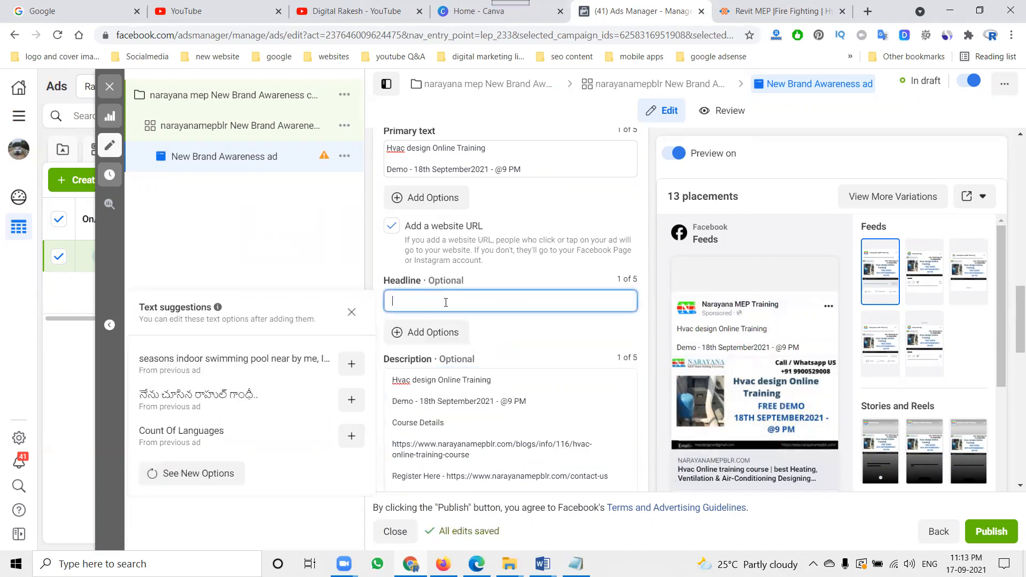
pyautogui.hotkey('ctrl', 'v')
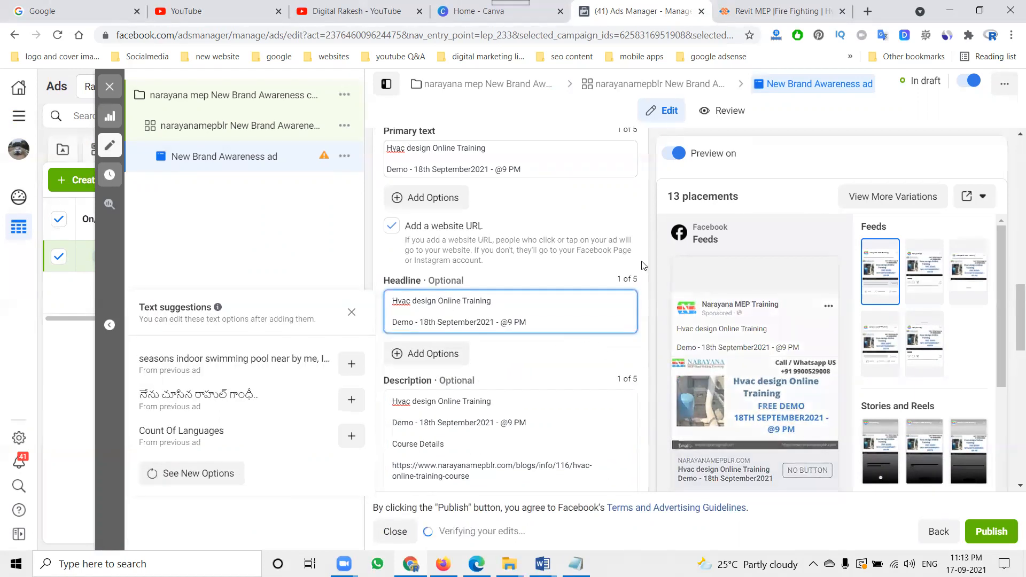
# Join the headline's two lines with a hyphen to read "Hvac design Online Training - Demo - 18th September2021 - @9 PM"
pyautogui.click(514, 298)
pyautogui.write('-')
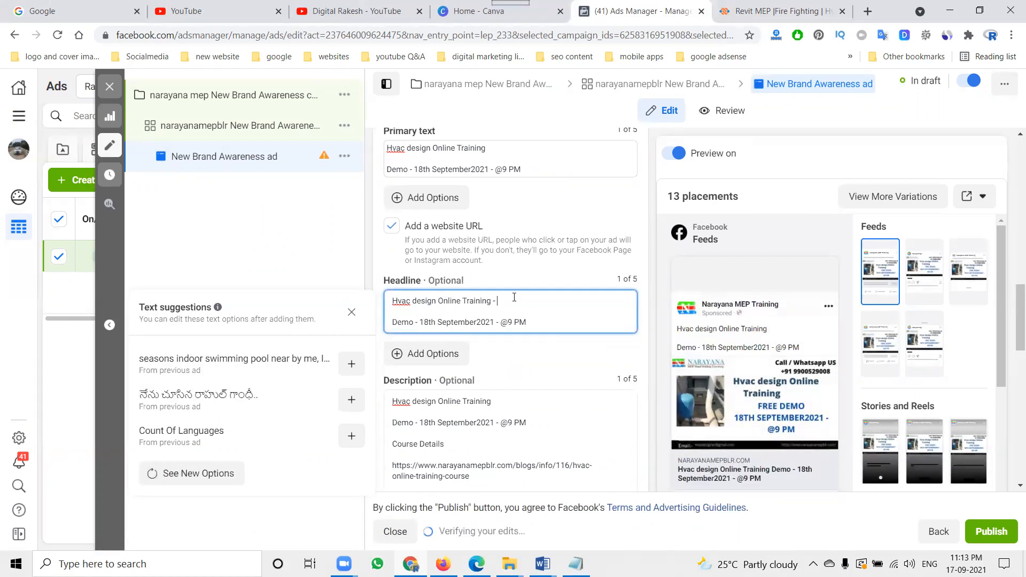
pyautogui.press('Delete')
pyautogui.press('Delete')
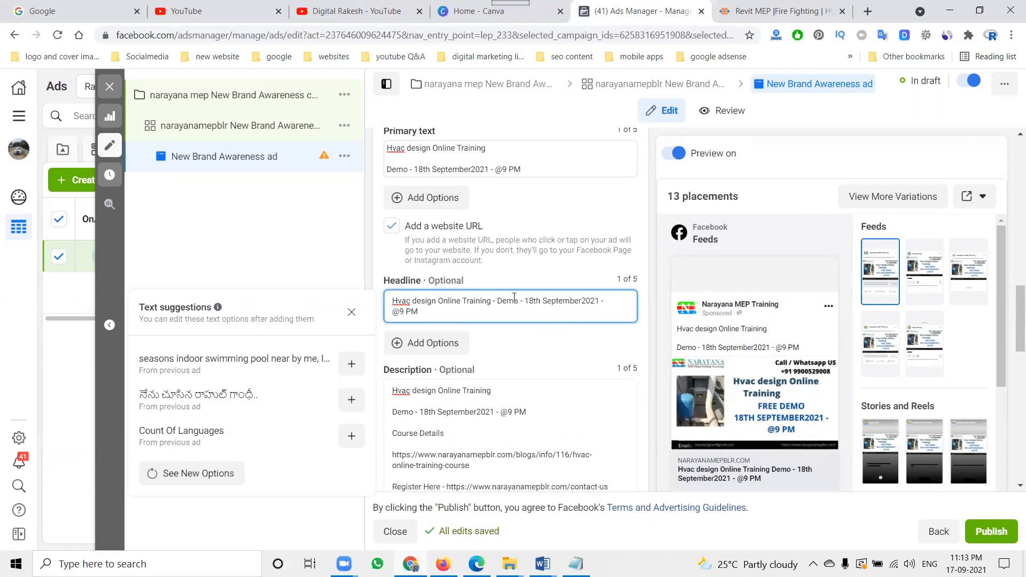
# Join the training title and demo date lines with a hyphen in both the ad's description and its primary text
pyautogui.click(507, 391)
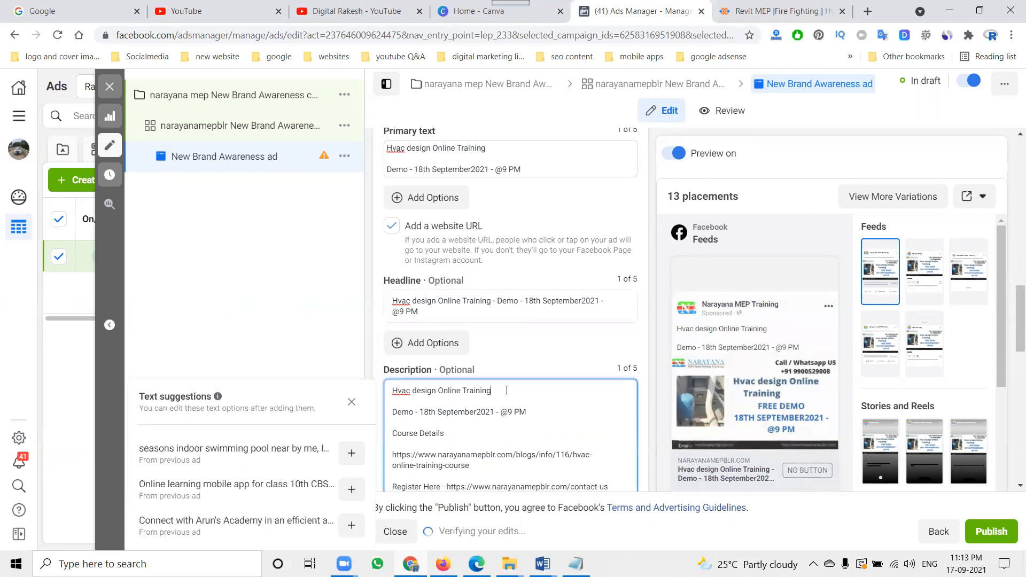
pyautogui.write('-')
pyautogui.press('Delete')
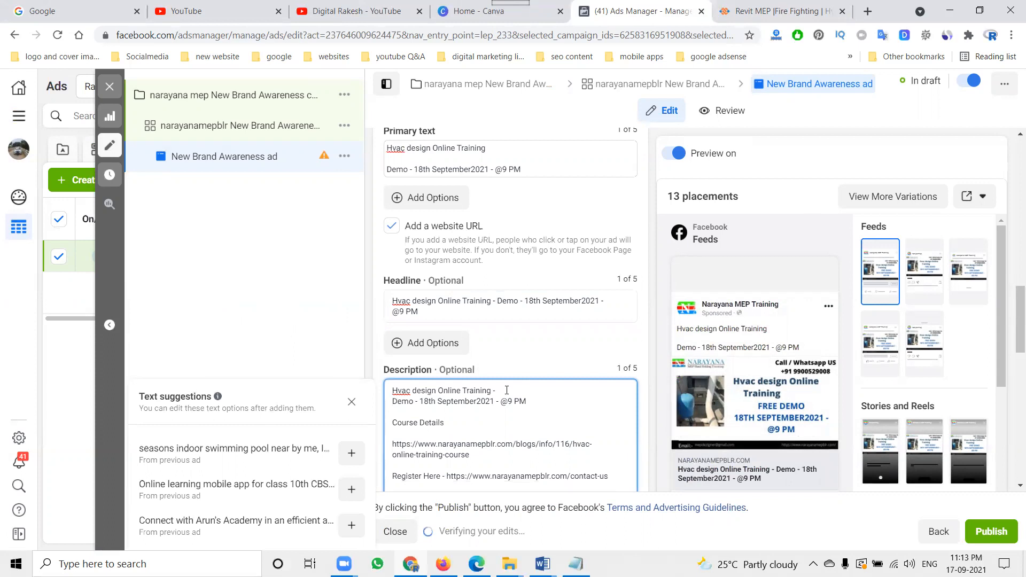
pyautogui.press('Delete')
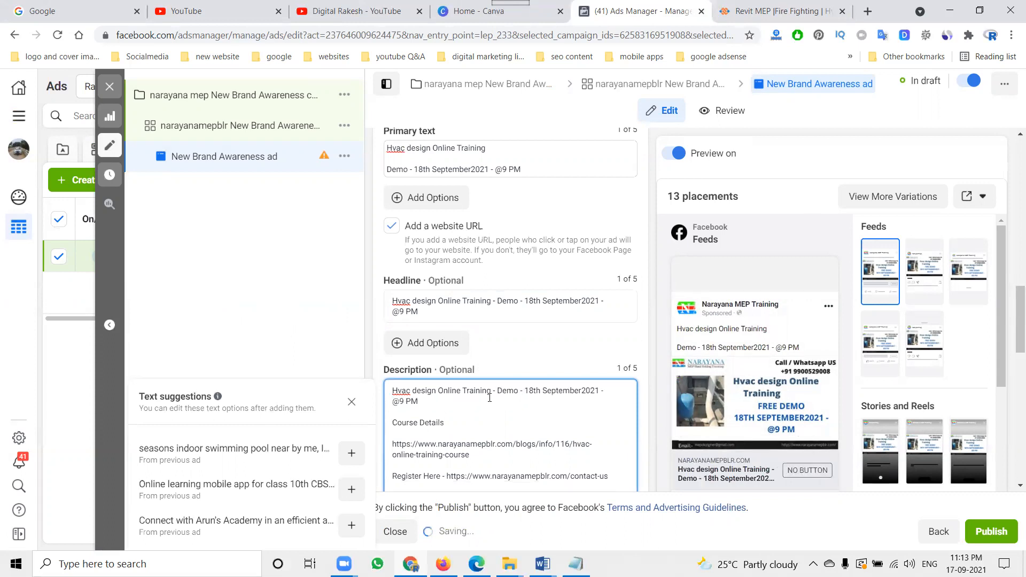
pyautogui.click(498, 149)
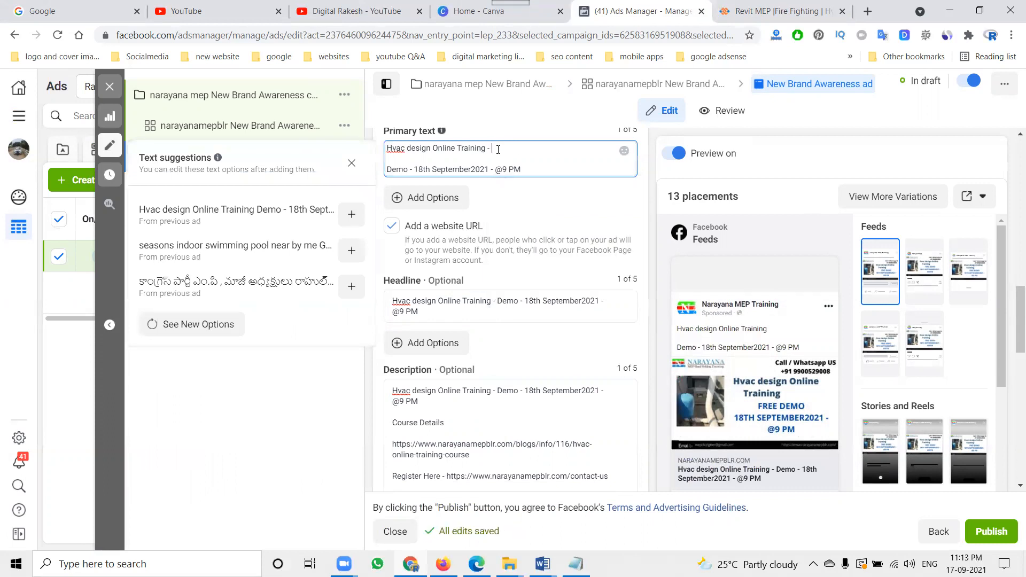
pyautogui.press('Delete')
pyautogui.press('Delete')
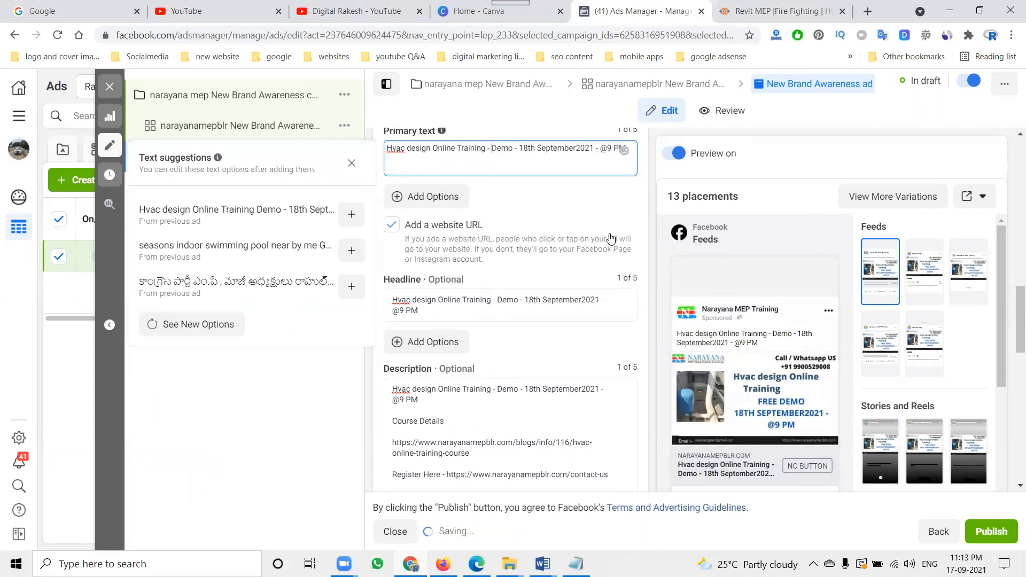
# Examine the ad's previews across all Facebook, Instagram, Audience Network and Messenger placements, and close the preview overview
pyautogui.click(912, 197)
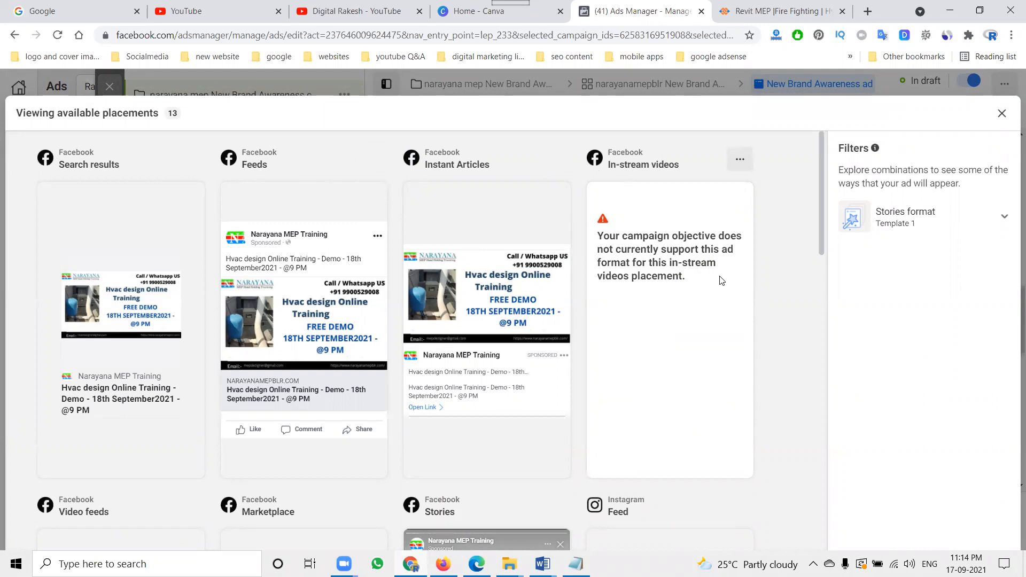
pyautogui.scroll(-7, 722, 281)
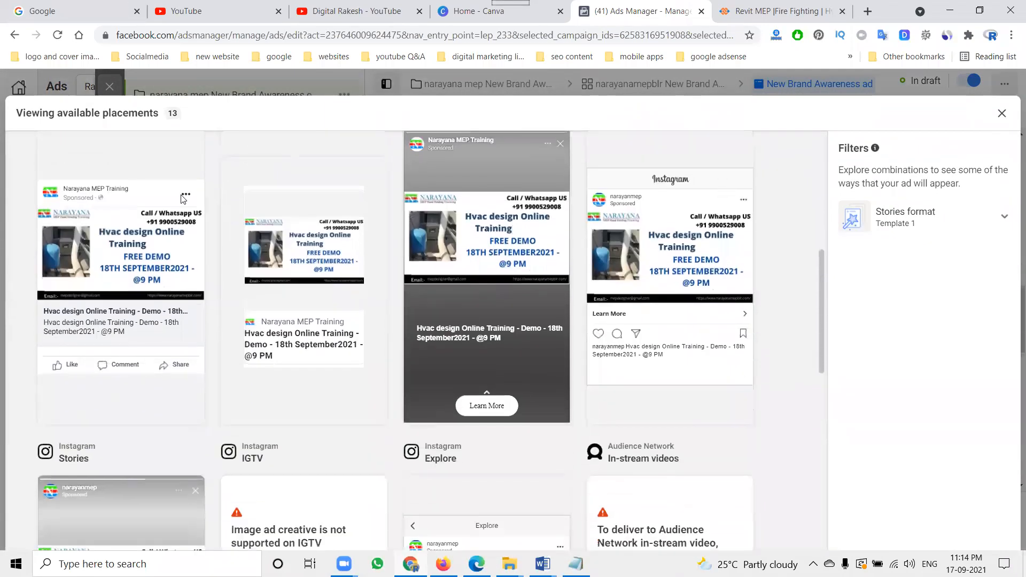
pyautogui.scroll(2, 184, 199)
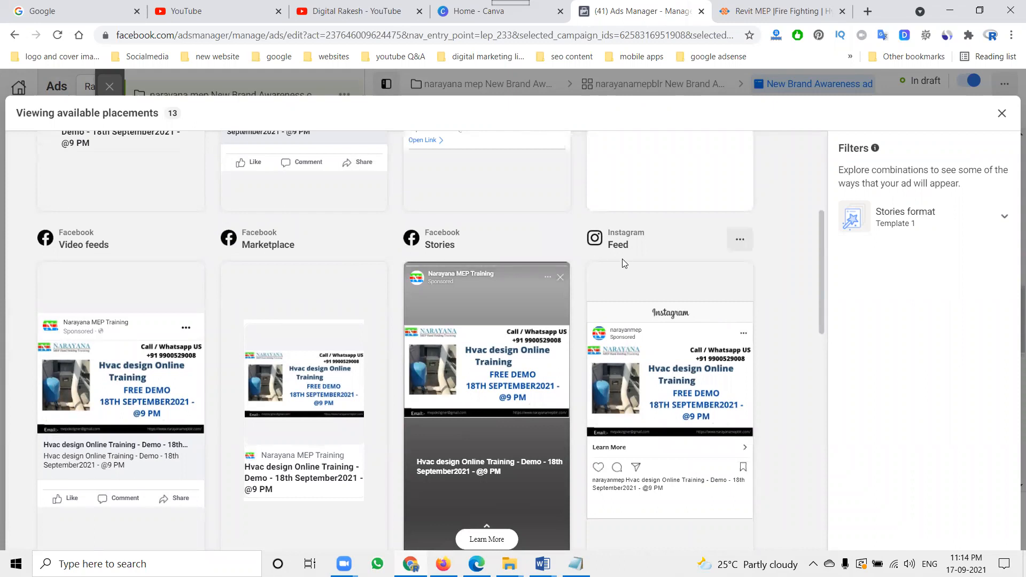
pyautogui.scroll(-5, 622, 259)
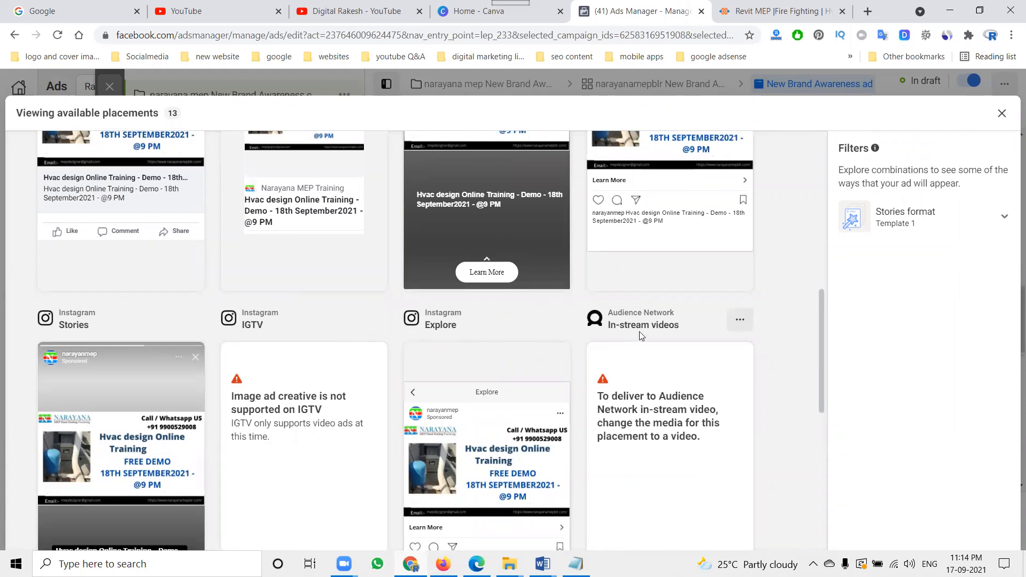
pyautogui.scroll(-7, 645, 346)
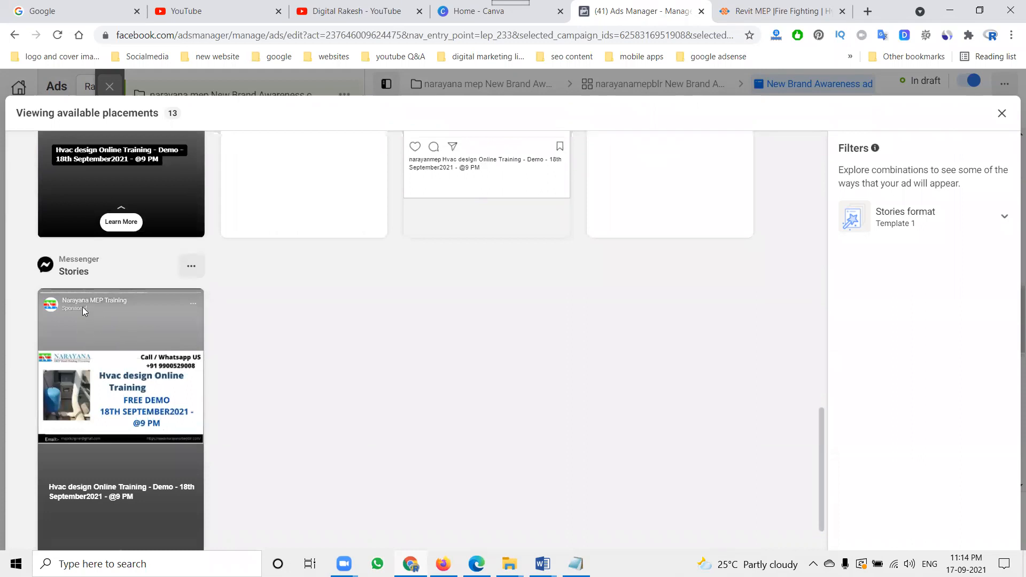
pyautogui.click(997, 118)
# Try Sign Up and Book Now as the ad's call to action
pyautogui.scroll(-4, 600, 308)
pyautogui.scroll(-2, 600, 308)
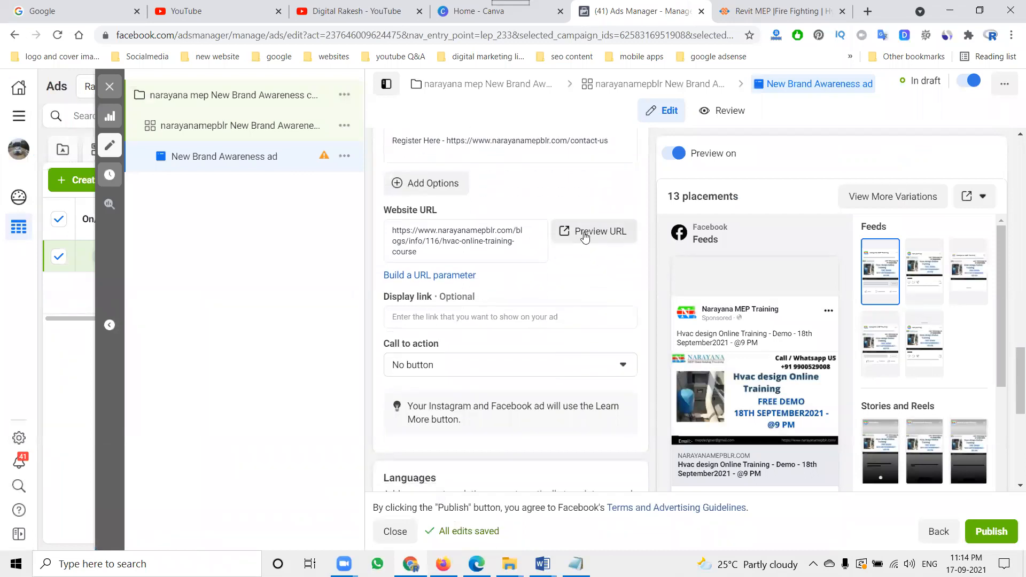
pyautogui.click(536, 364)
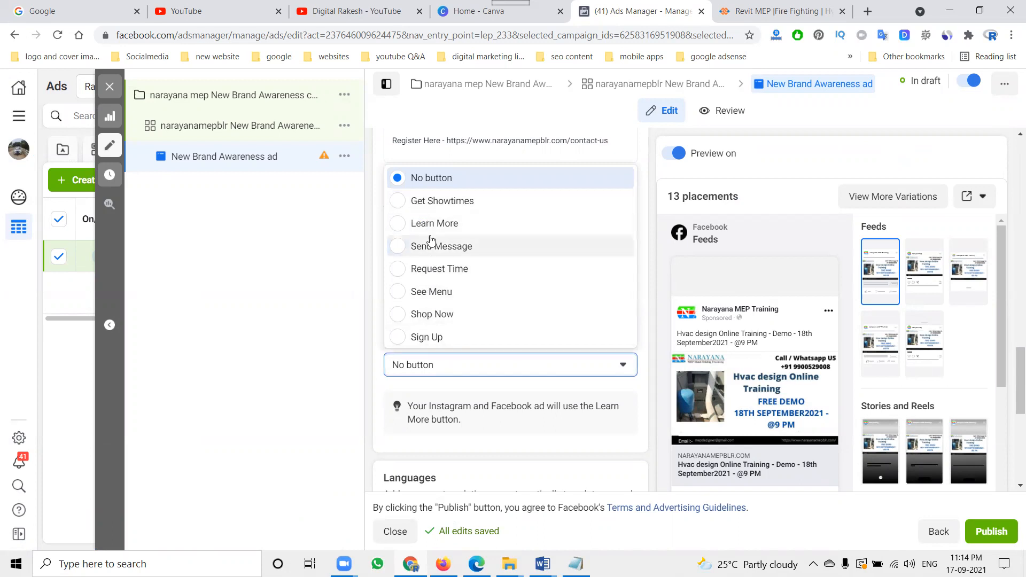
pyautogui.click(427, 337)
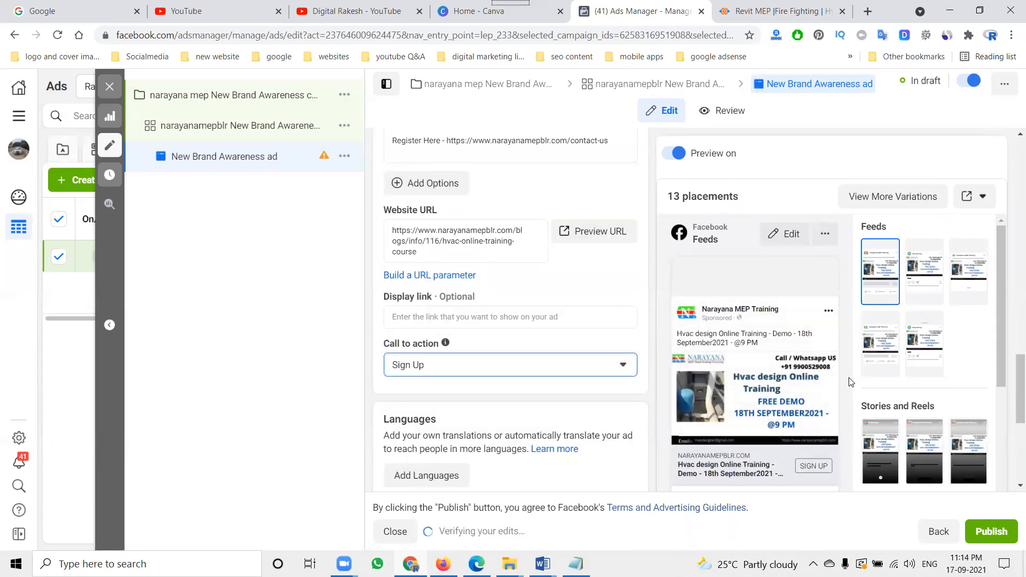
pyautogui.click(523, 362)
pyautogui.scroll(-3, 506, 316)
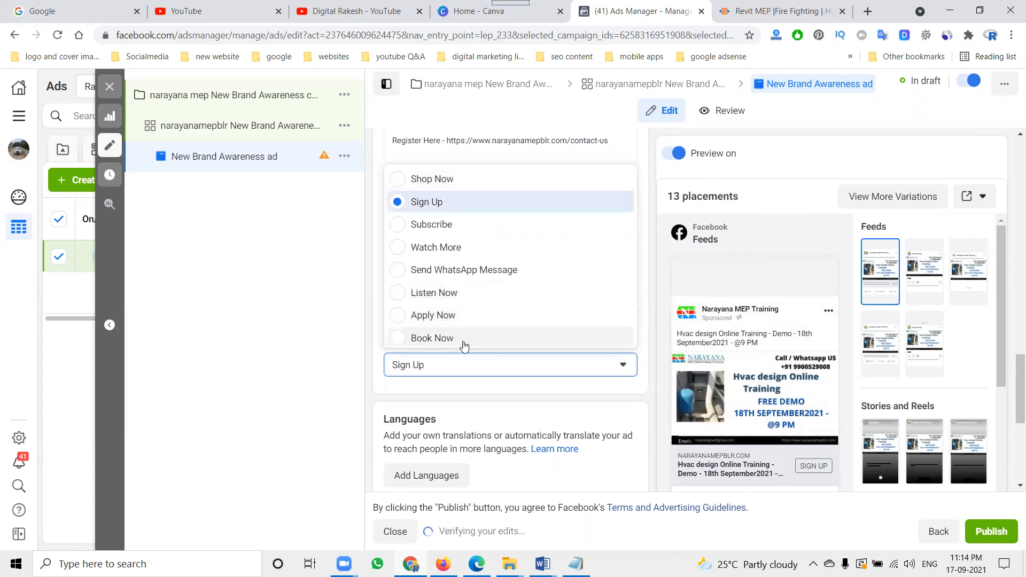
pyautogui.click(403, 339)
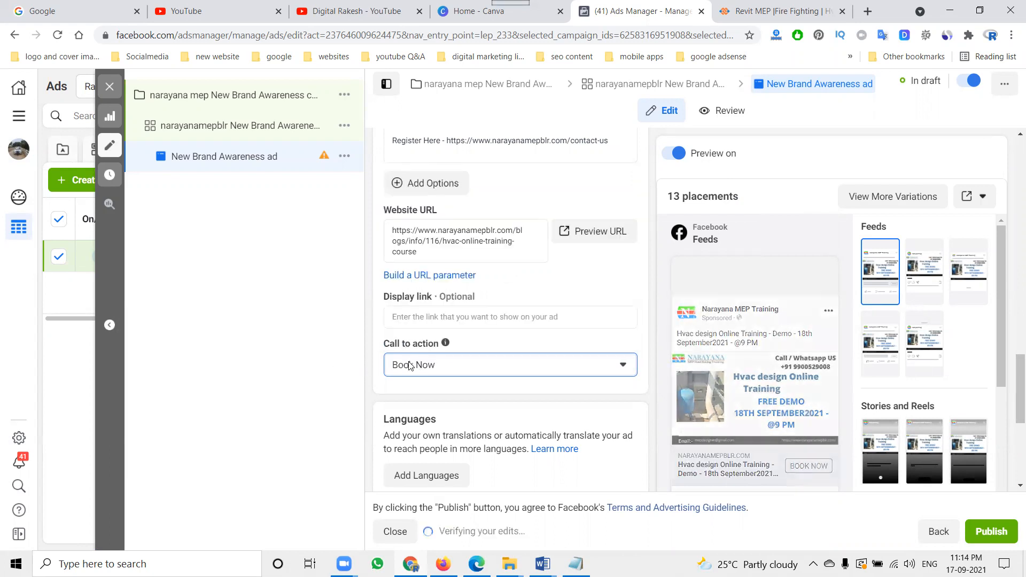
# Set the ad's call to action to Contact Us
pyautogui.click(410, 365)
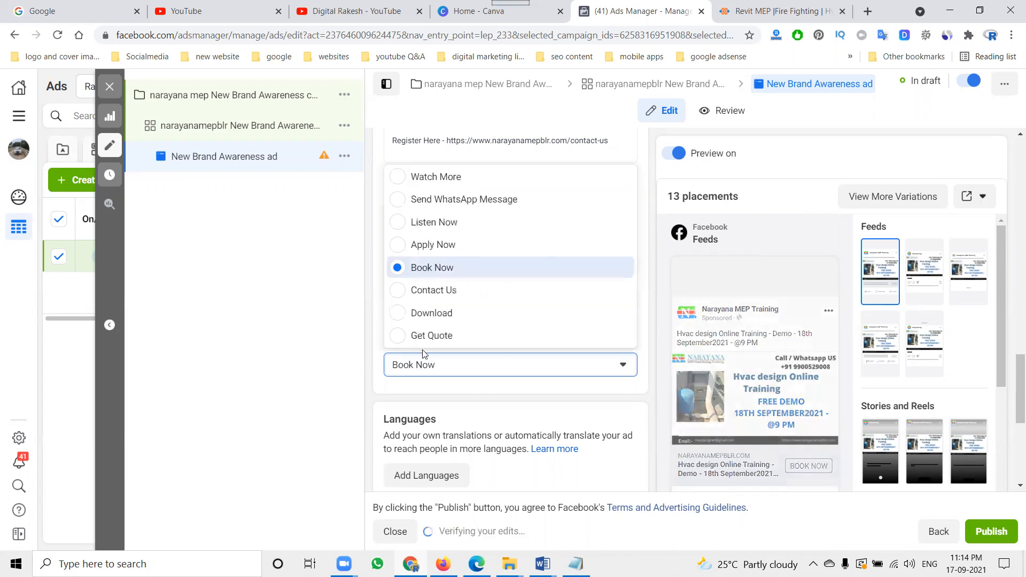
pyautogui.click(448, 291)
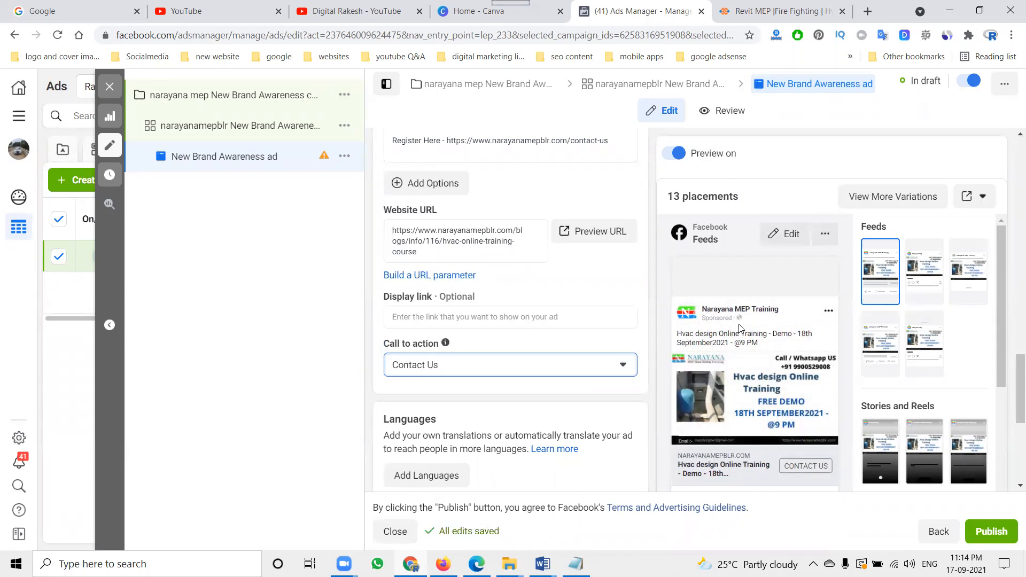
pyautogui.scroll(-4, 773, 369)
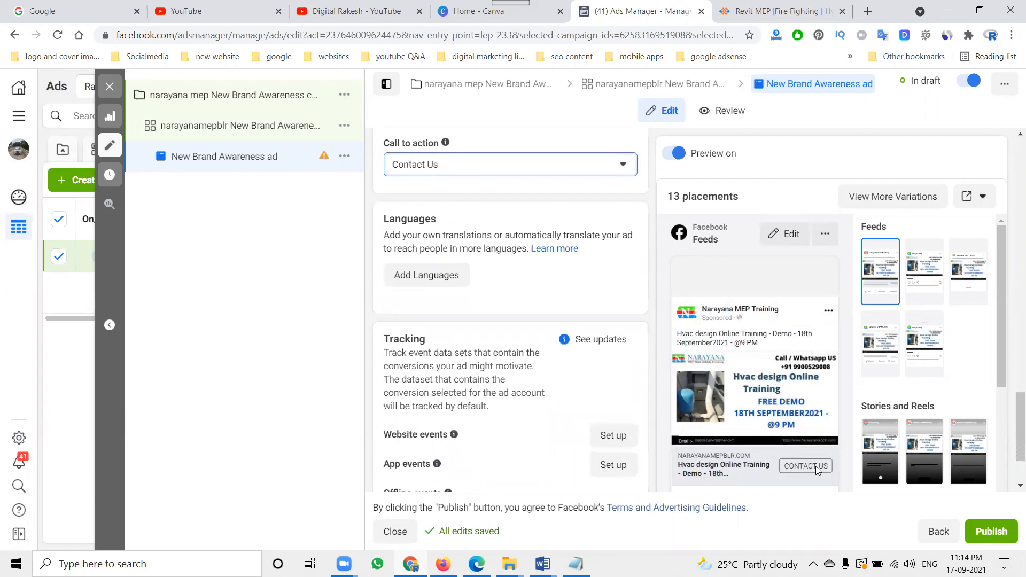
# Check how the Contact Us call to action appears in the ad's placement previews, and close the overview
pyautogui.click(967, 198)
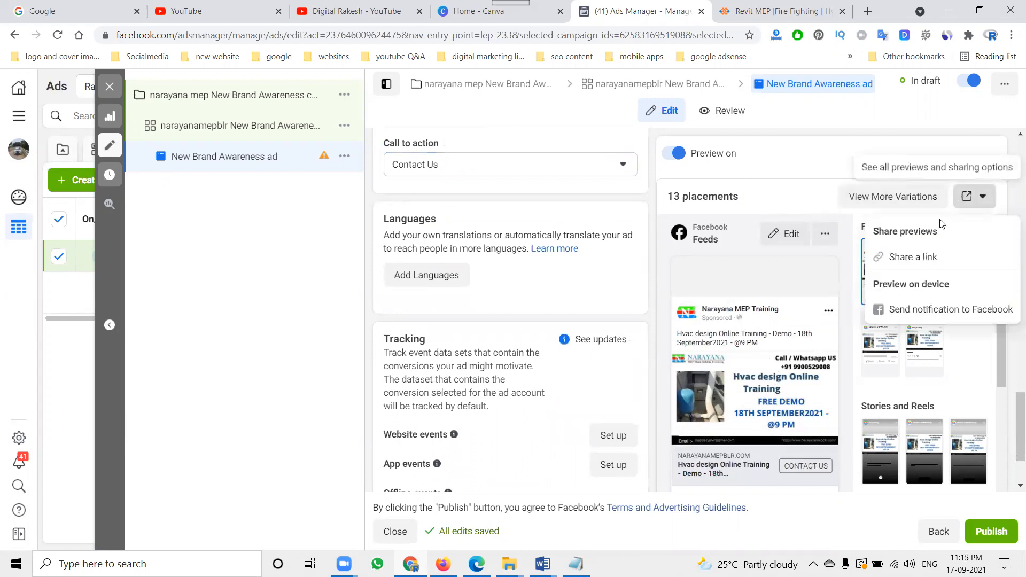
pyautogui.click(896, 193)
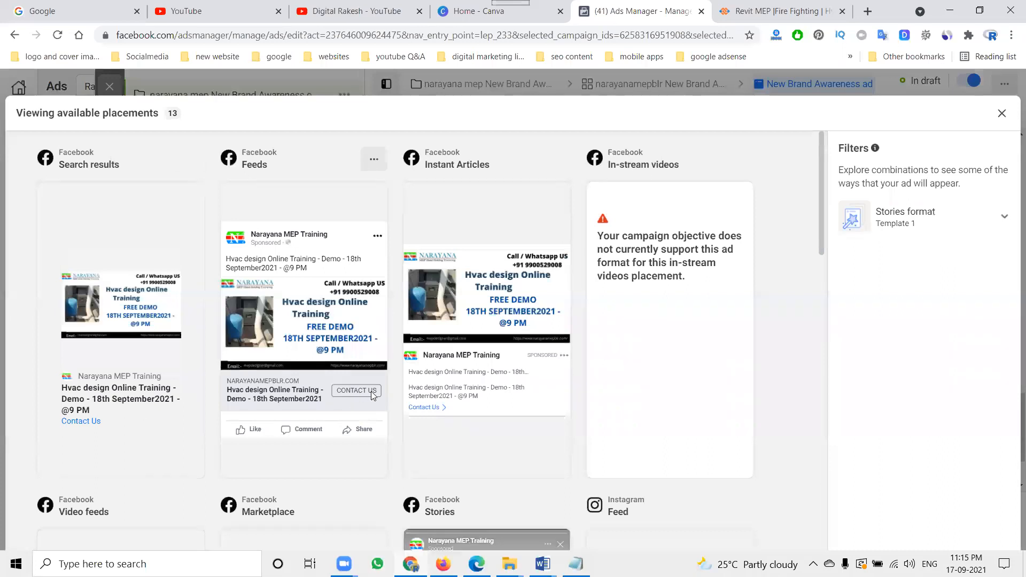
pyautogui.scroll(-5, 534, 347)
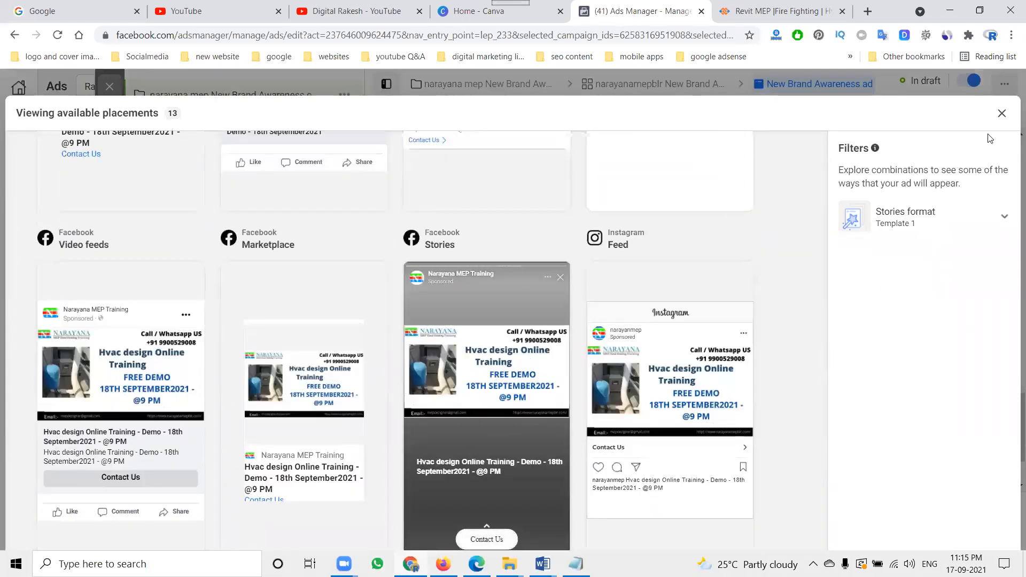
pyautogui.click(1003, 113)
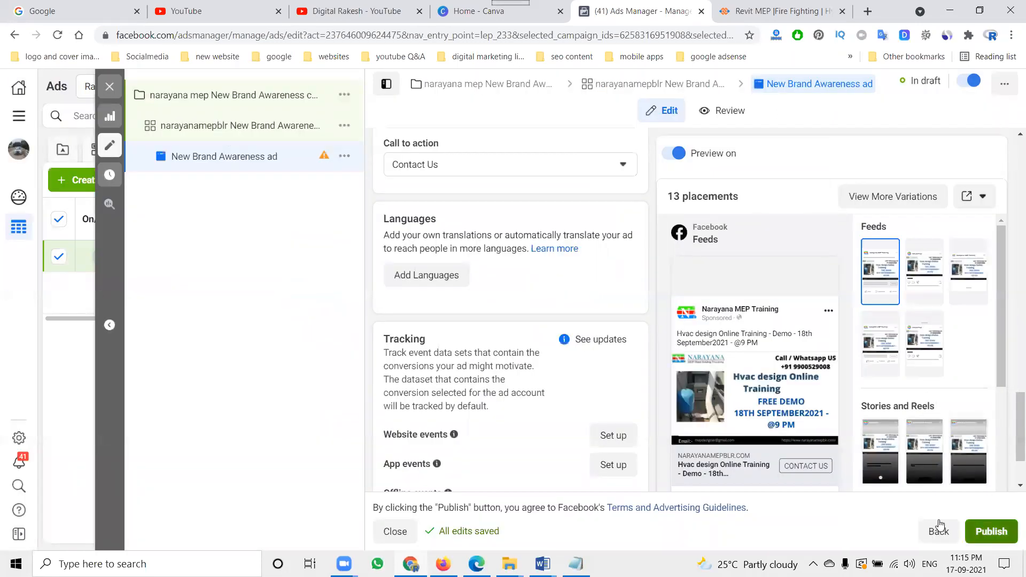
# Publish the campaign with its ad set and ad, and close the editor
pyautogui.scroll(3, 705, 271)
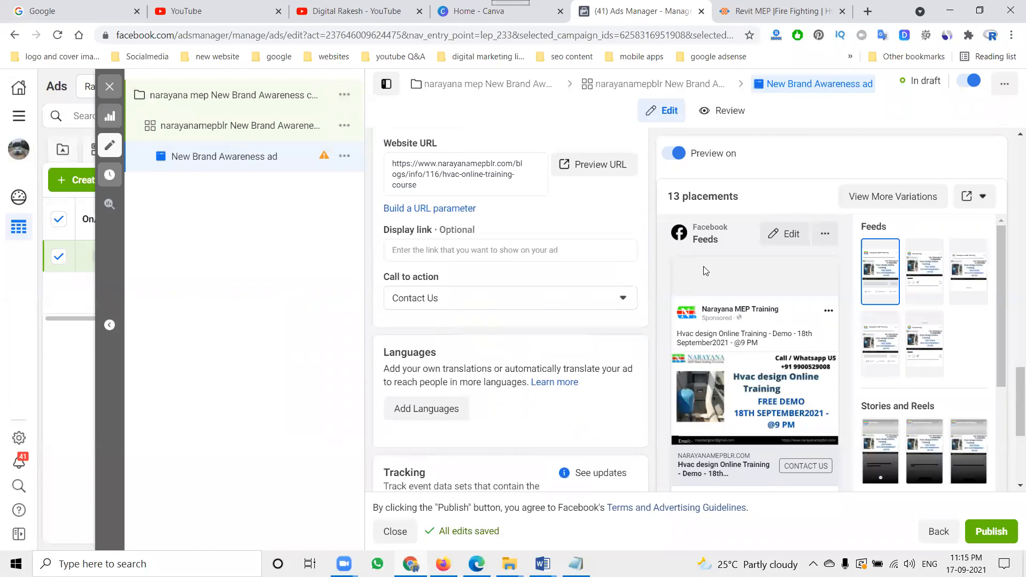
pyautogui.click(1009, 536)
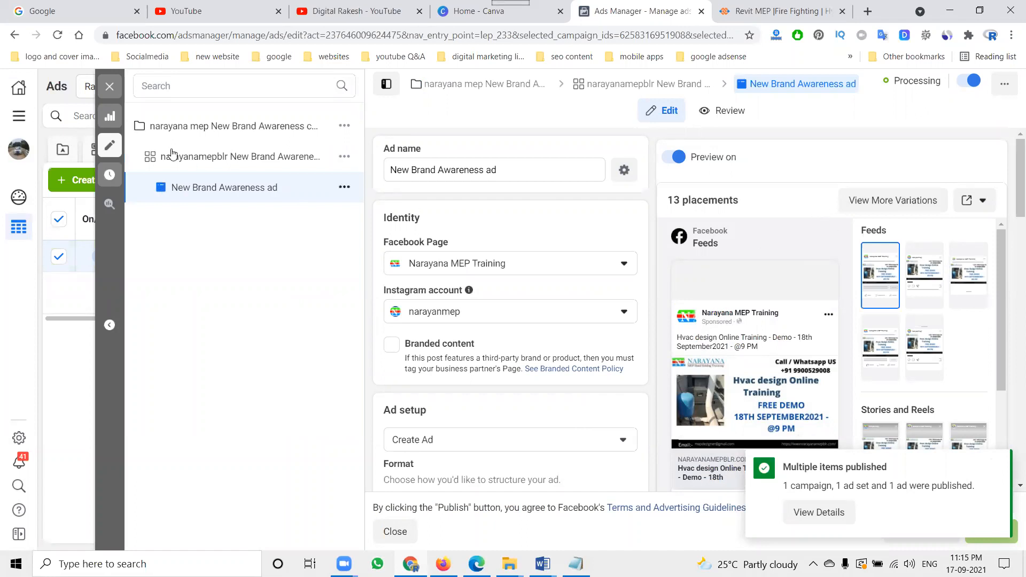
pyautogui.click(110, 88)
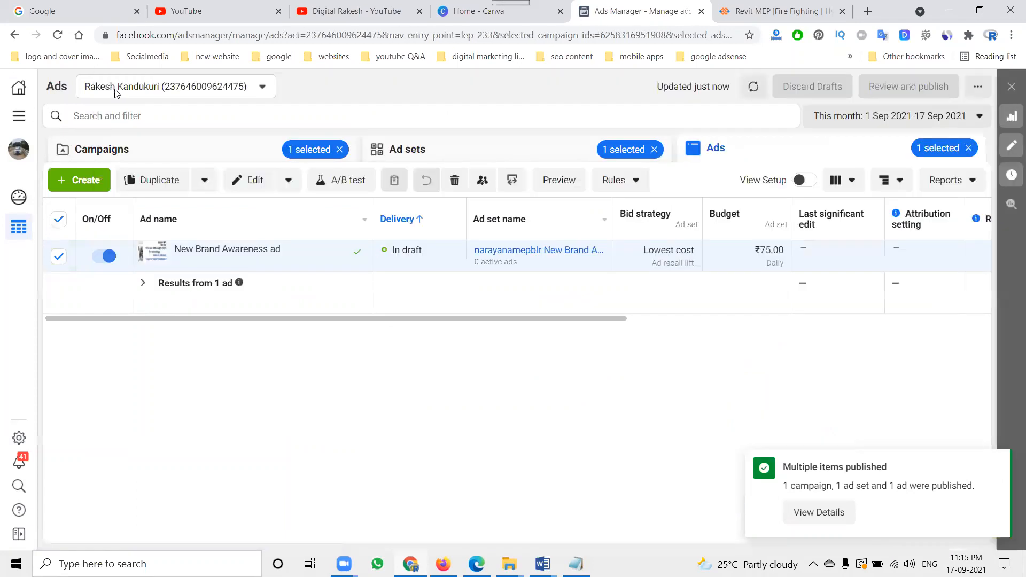
# Check the delivery status of the published ad and its campaign, reloading the campaigns list
pyautogui.moveTo(402, 247)
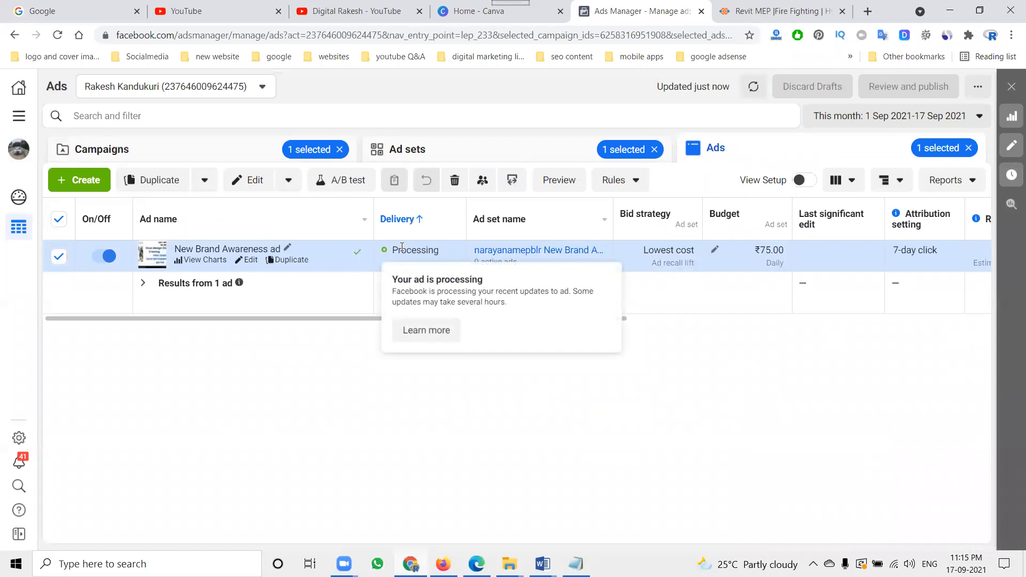
pyautogui.click(161, 148)
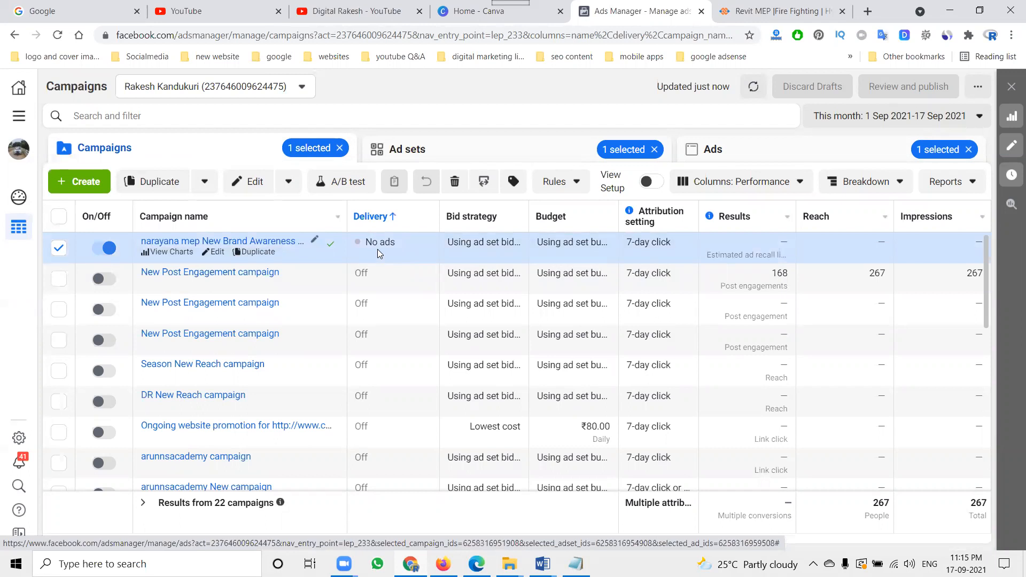
pyautogui.click(58, 35)
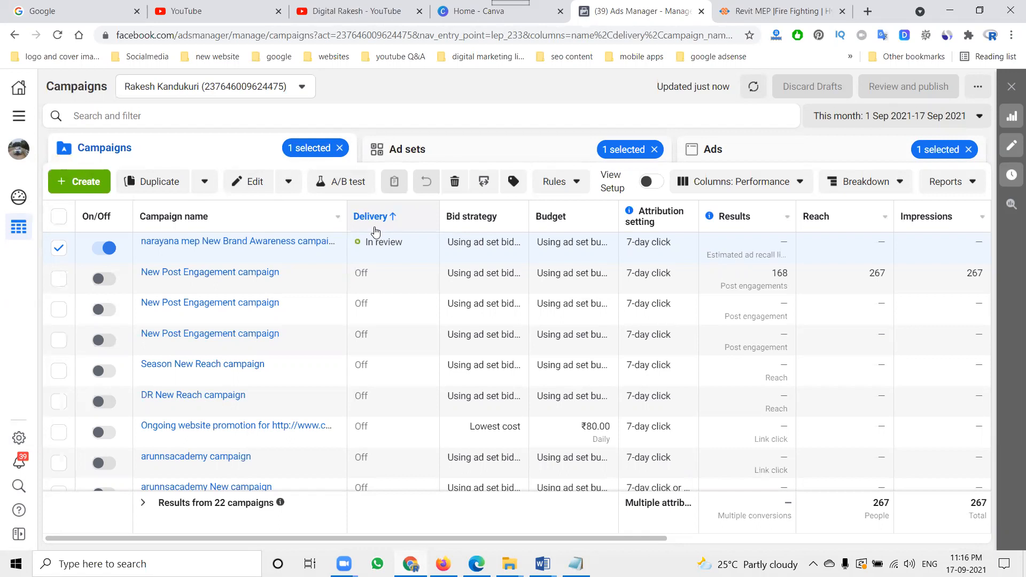
# Reopen the published Narayana MEP campaign for editing and set its ad set's daily budget to ₹100
pyautogui.click(215, 253)
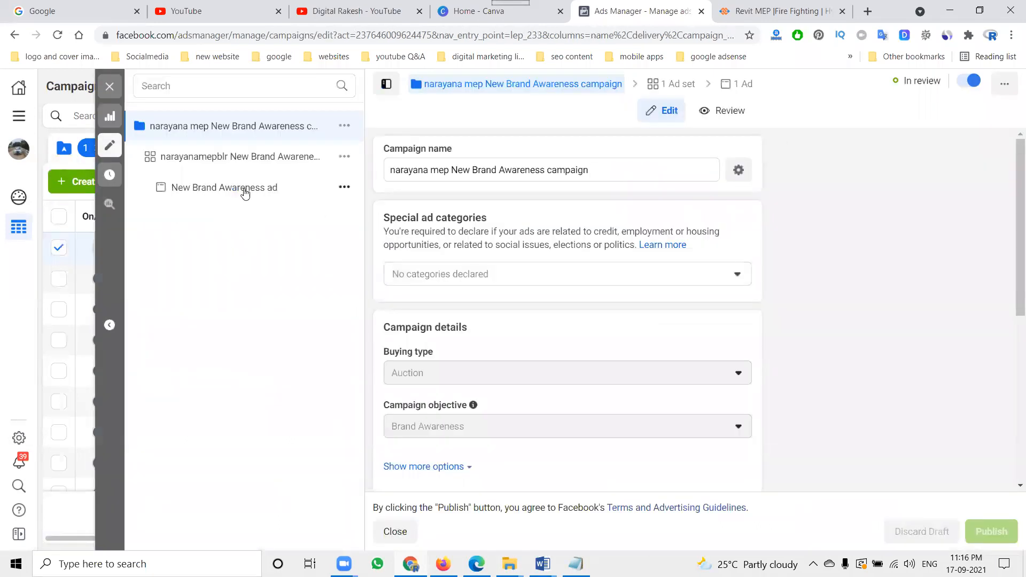
pyautogui.click(243, 188)
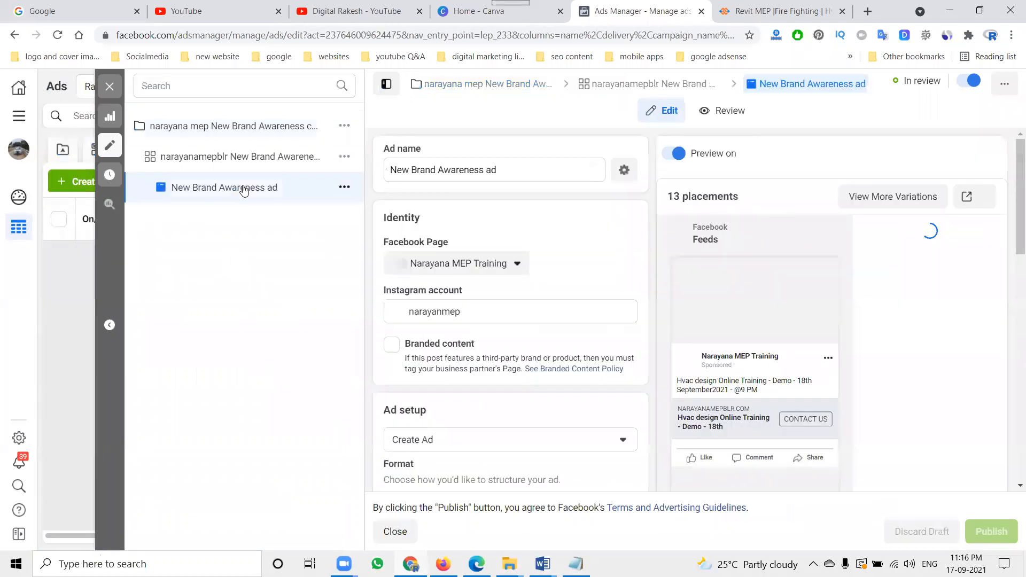
pyautogui.click(243, 157)
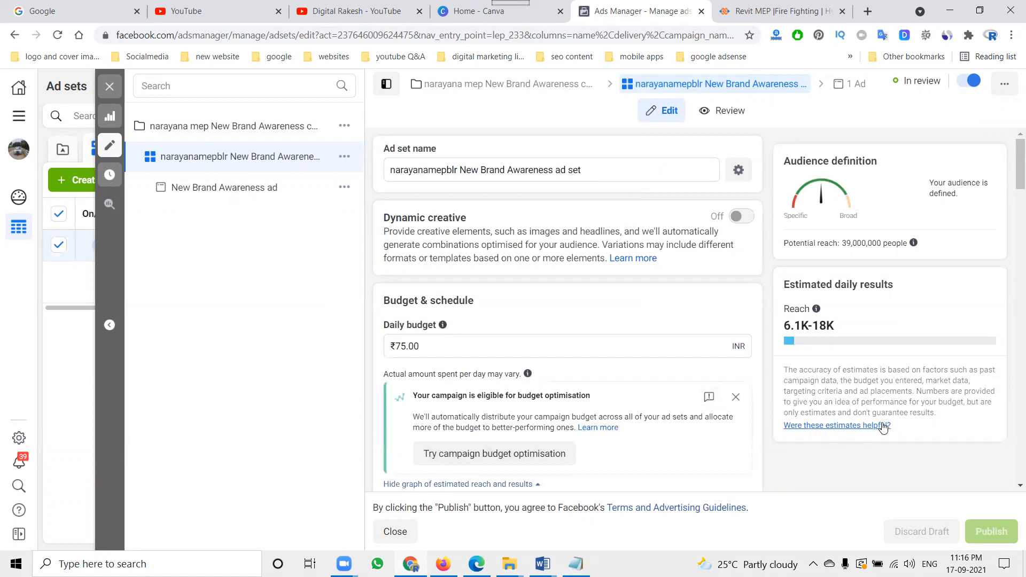
pyautogui.scroll(-3, 740, 417)
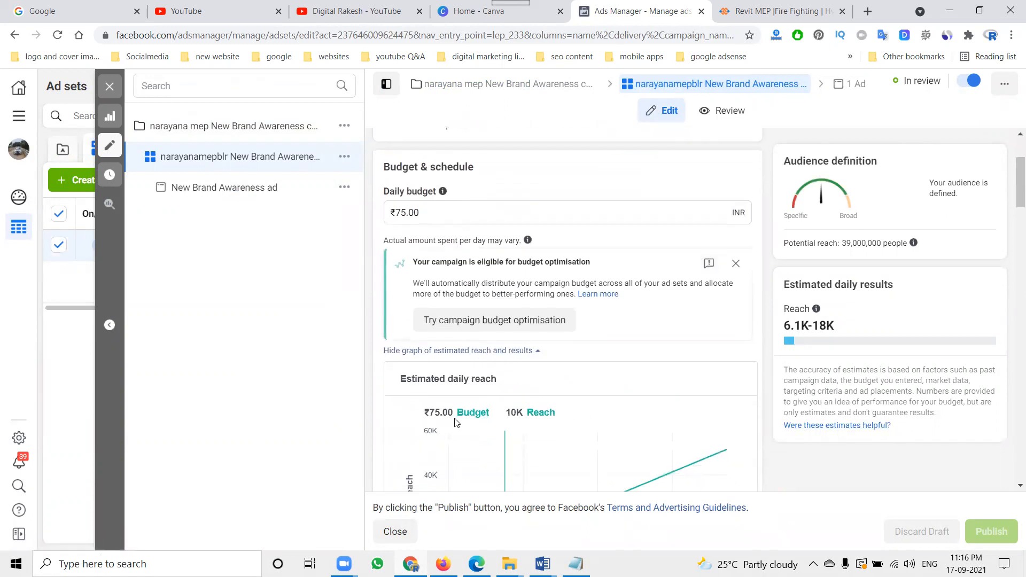
pyautogui.scroll(-3, 549, 424)
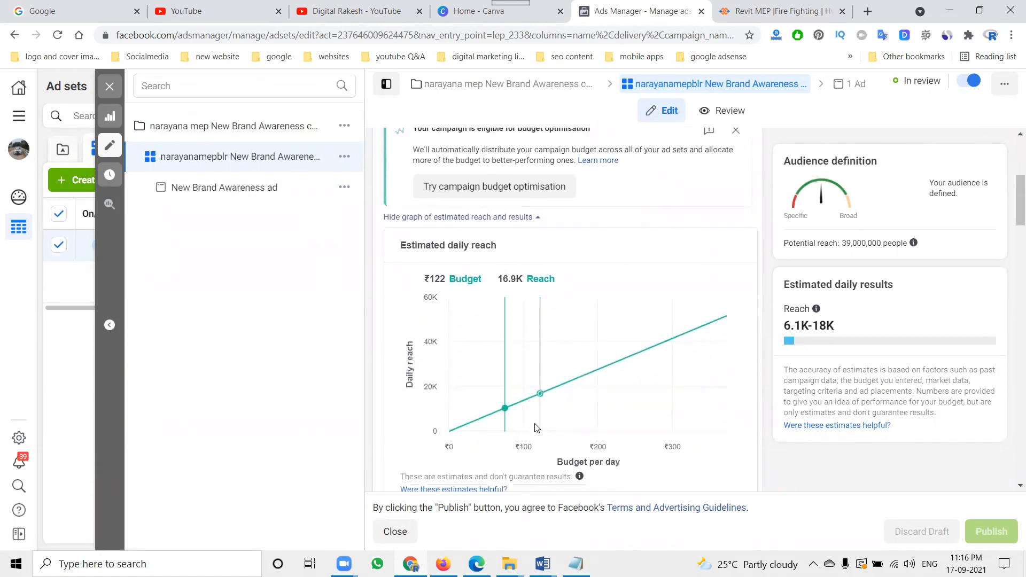
pyautogui.scroll(3, 492, 356)
pyautogui.doubleClick(447, 211)
pyautogui.write('100')
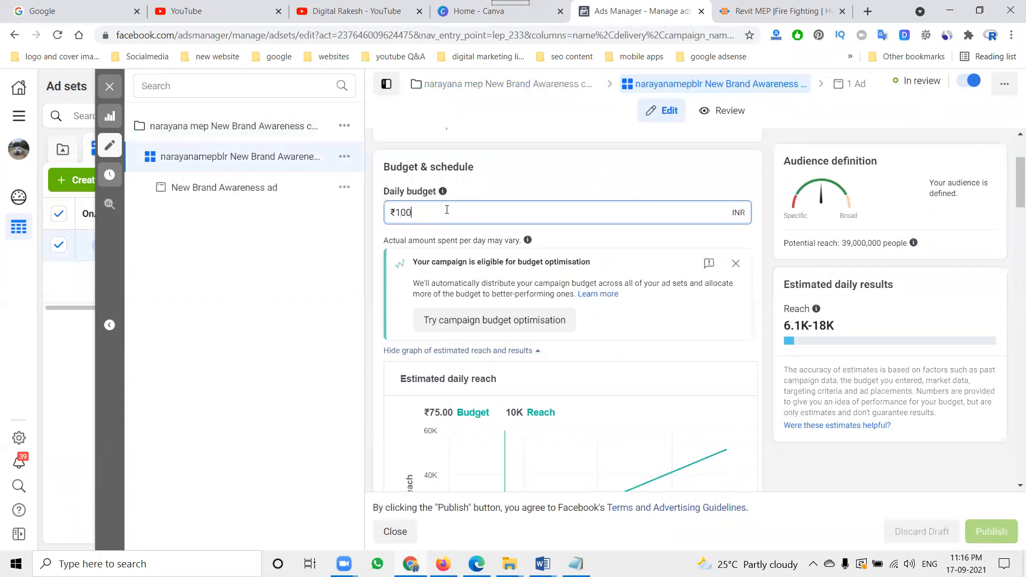
pyautogui.click(335, 303)
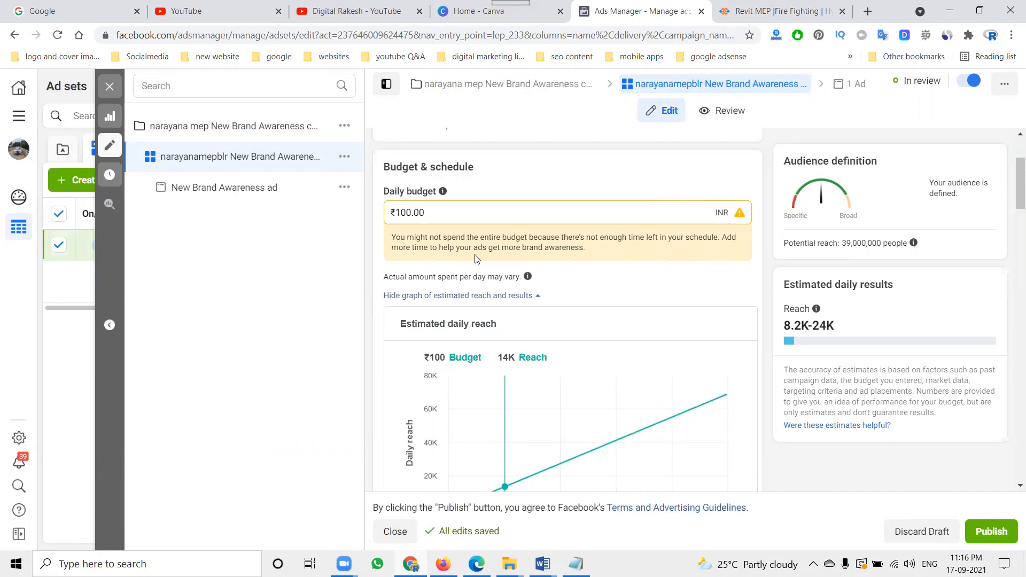
# Review the ad set's budget and schedule settings, and set its daily budget to ₹80
pyautogui.scroll(-7, 633, 300)
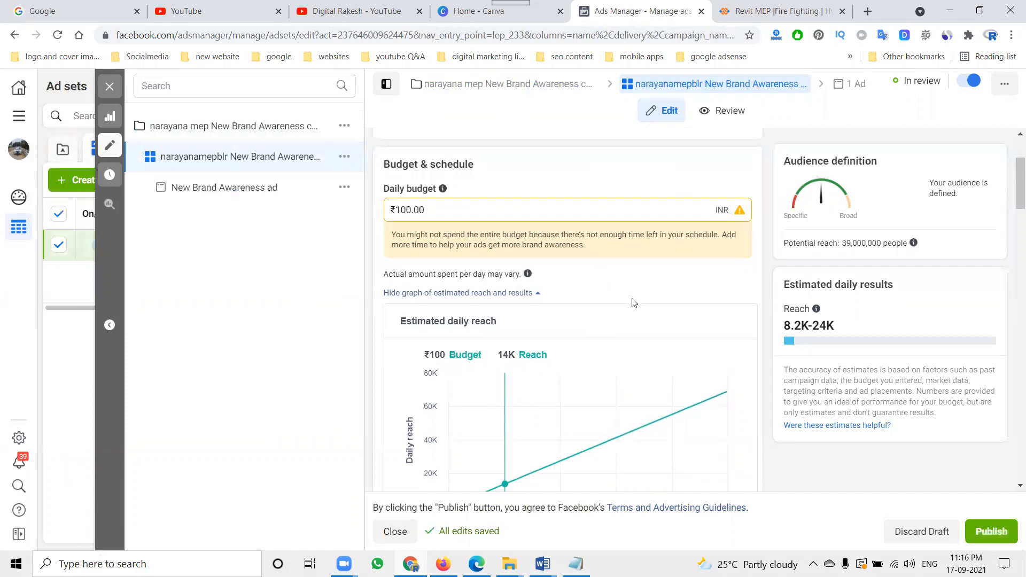
pyautogui.scroll(6, 637, 304)
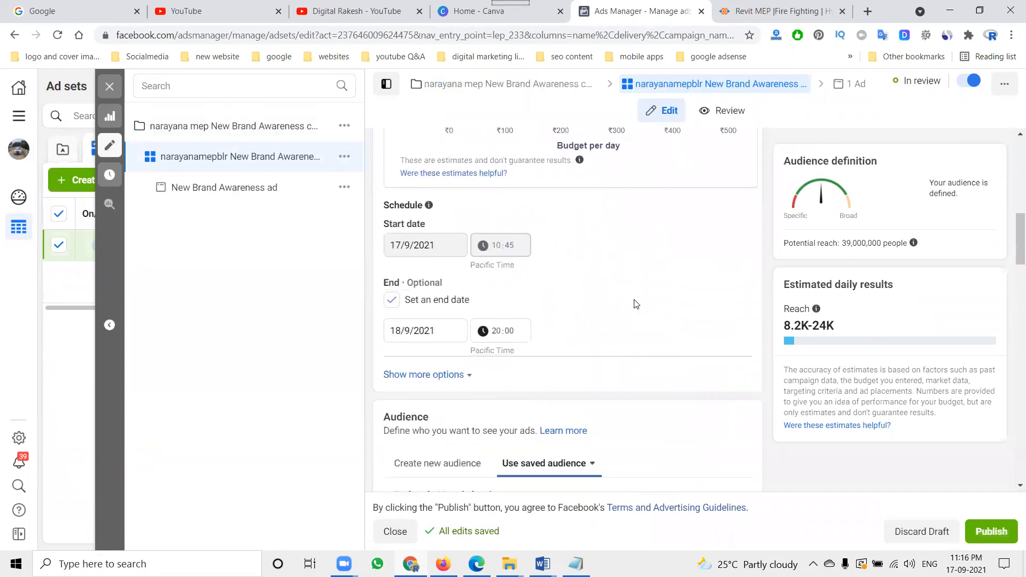
pyautogui.tripleClick(444, 275)
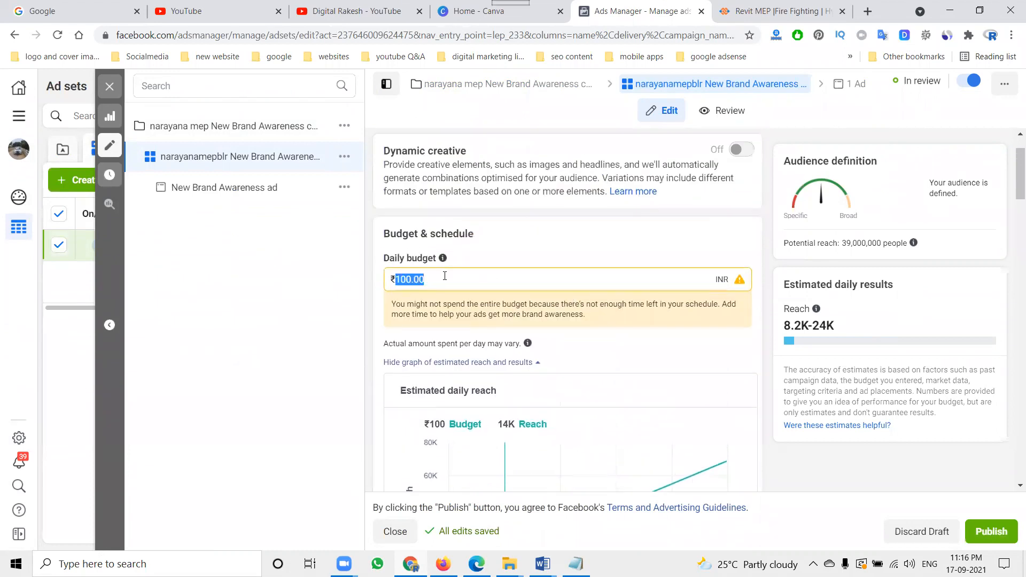
pyautogui.write('80')
pyautogui.click(516, 259)
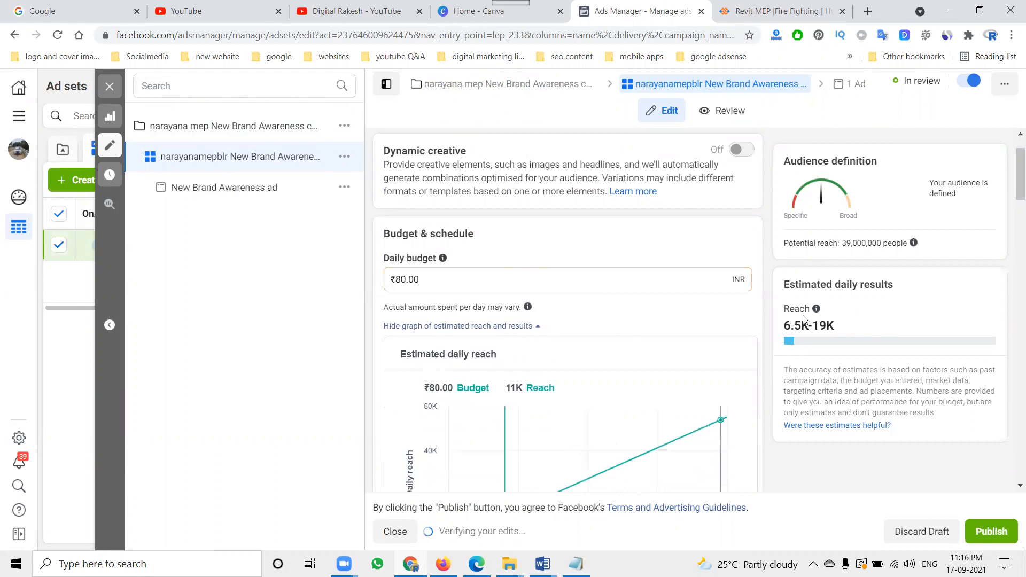
# Publish the ad set's budget change, then close the editor and reload the ad sets list
pyautogui.click(988, 533)
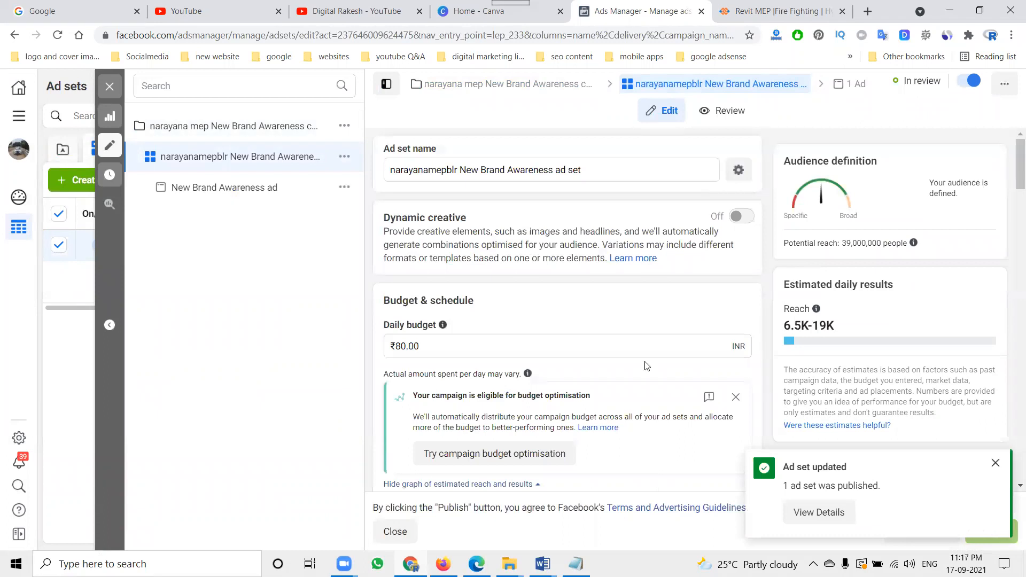
pyautogui.click(104, 92)
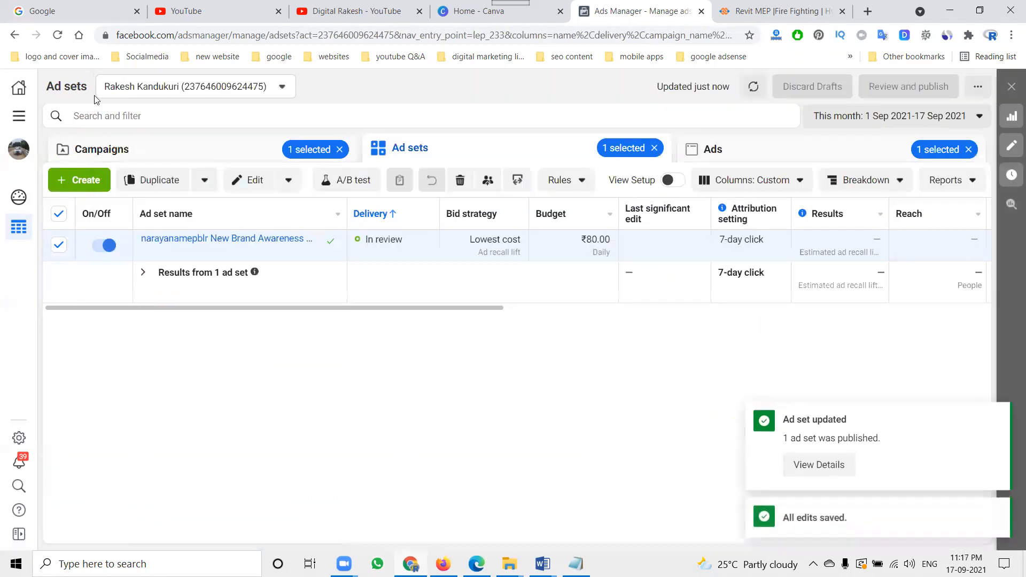
pyautogui.click(58, 38)
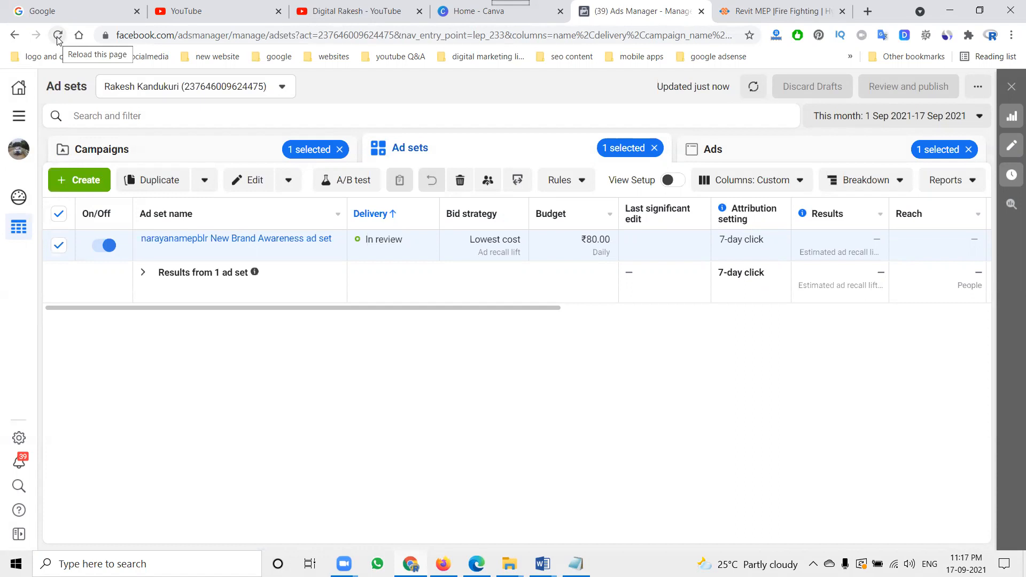
# Switch to the open YouTube channel's videos page
pyautogui.click(302, 5)
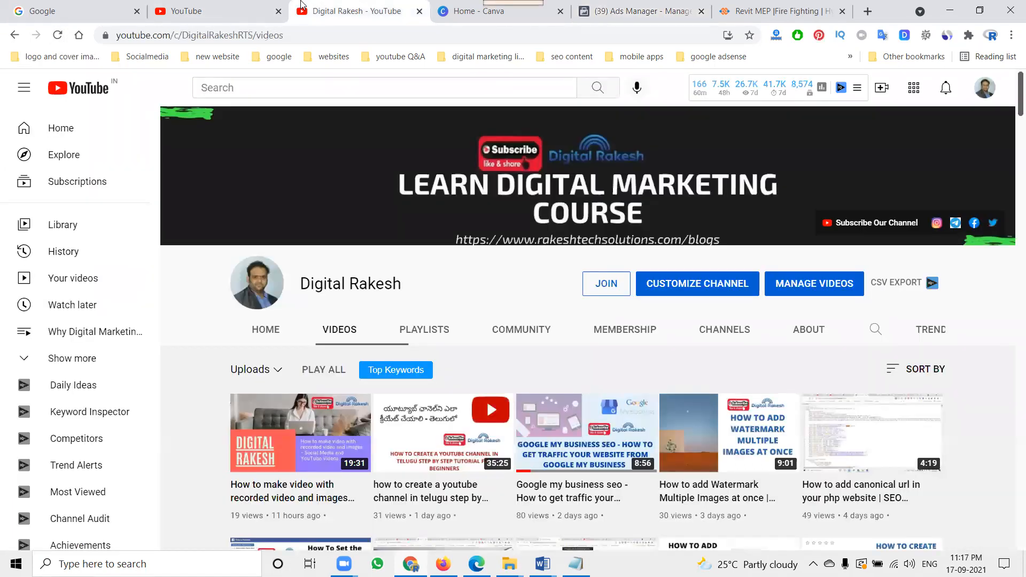